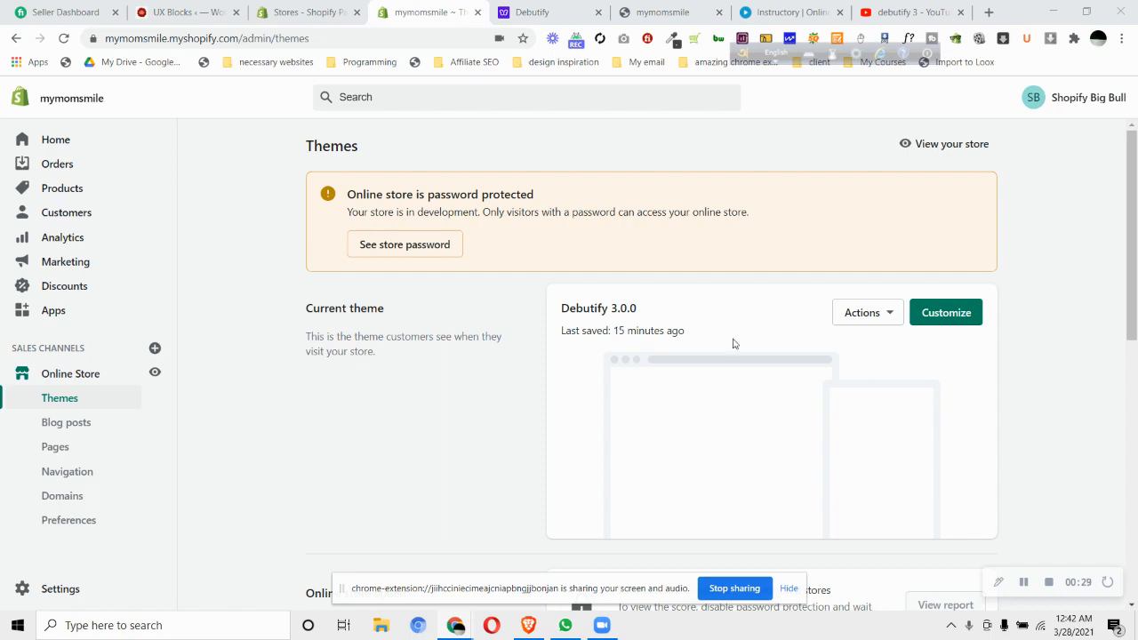
Open the current Debutify 3.0.0 theme for customization.
scroll(736, 341, down, 3)
scroll(736, 342, up, 3)
click(960, 316)
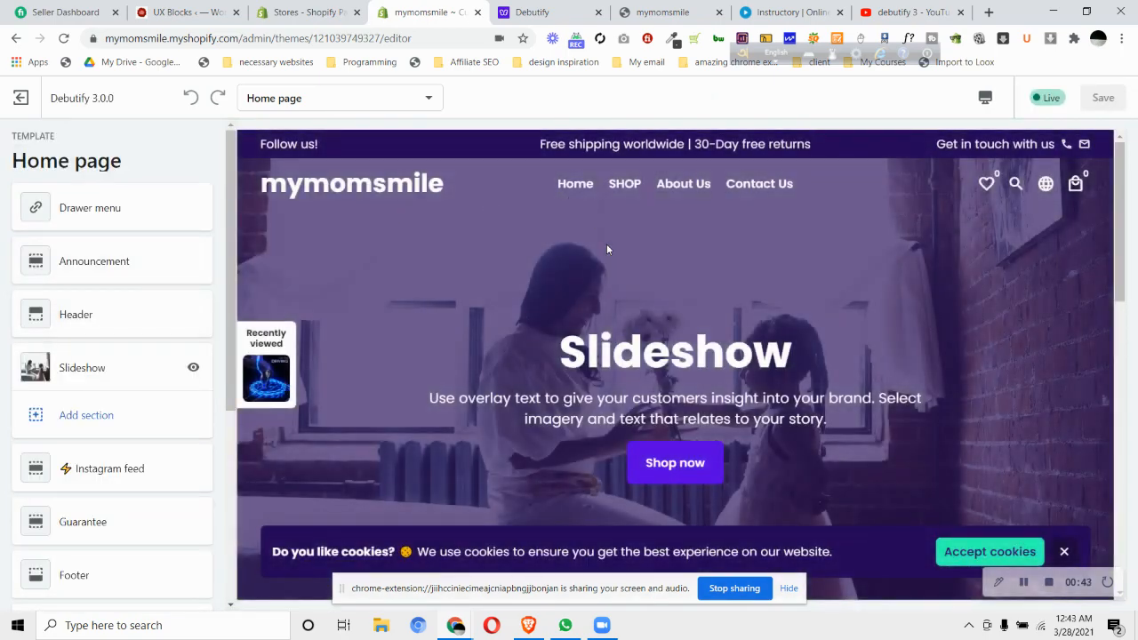
Accept the cookie notice in the home page preview and look over the footer and Instagram areas.
scroll(607, 250, down, 10)
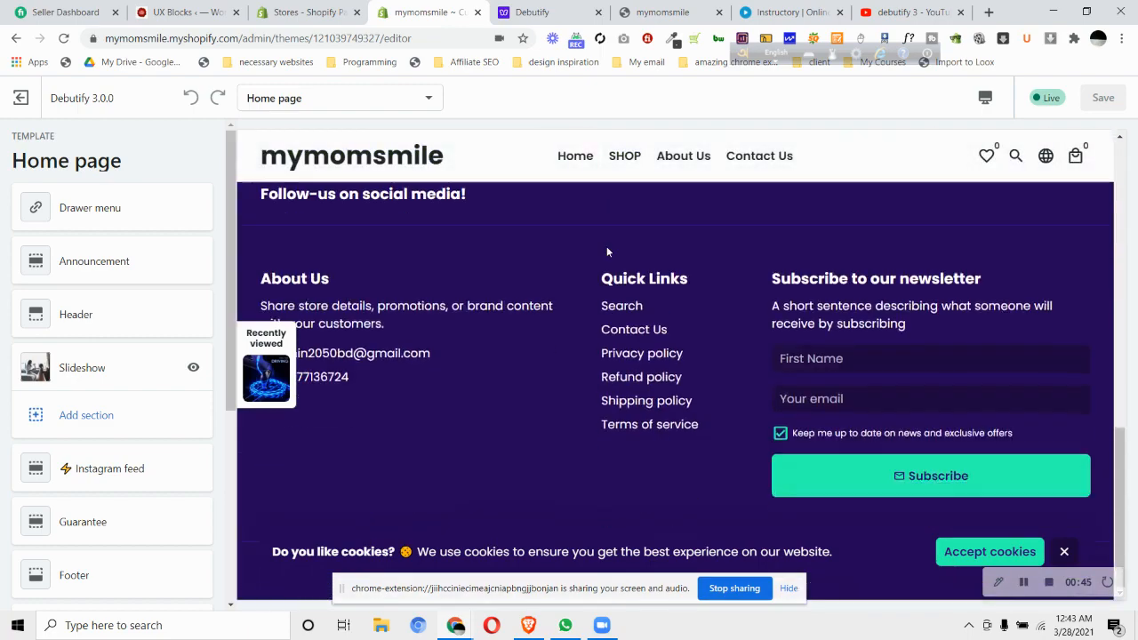
click(1011, 555)
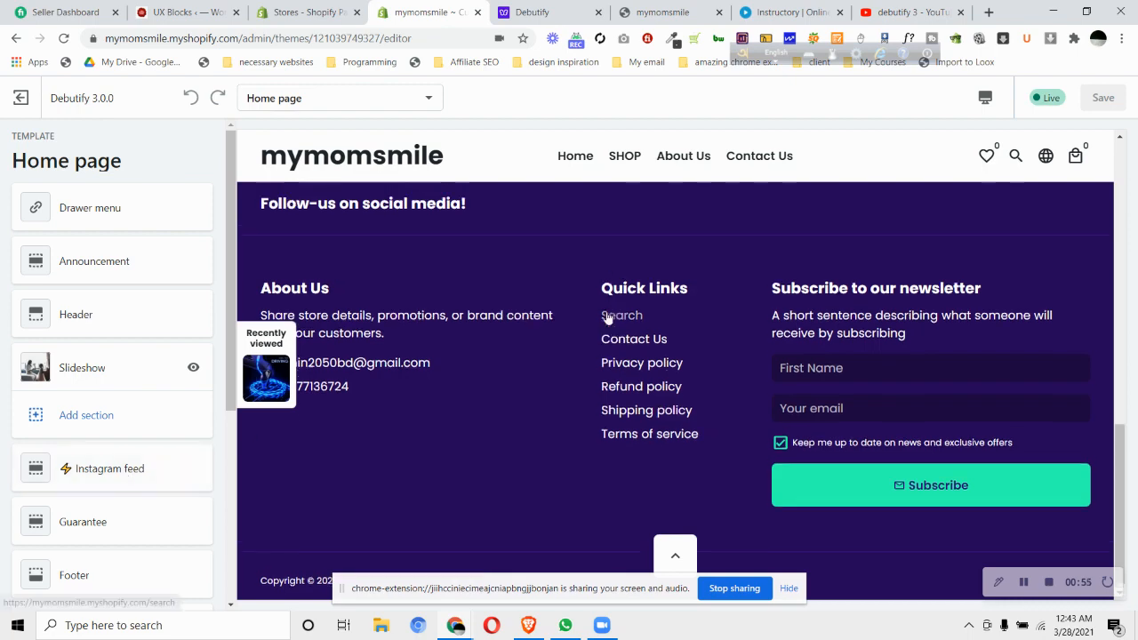
scroll(613, 317, up, 3)
scroll(614, 317, up, 2)
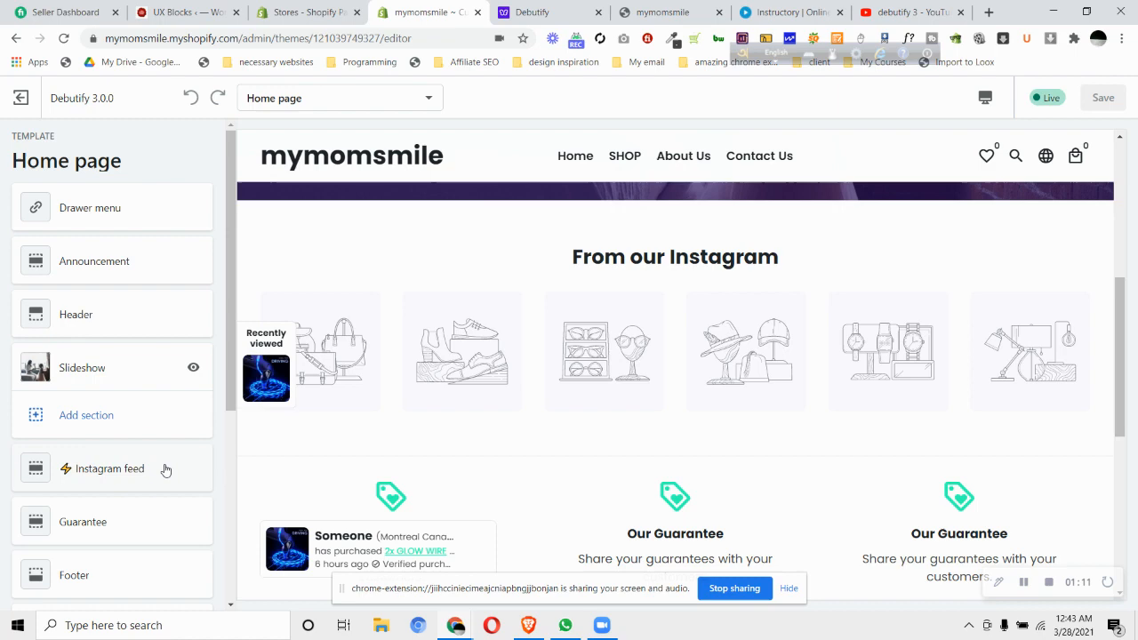
Inspect the home page's Instagram feed section settings and the remaining sections of the template.
click(167, 469)
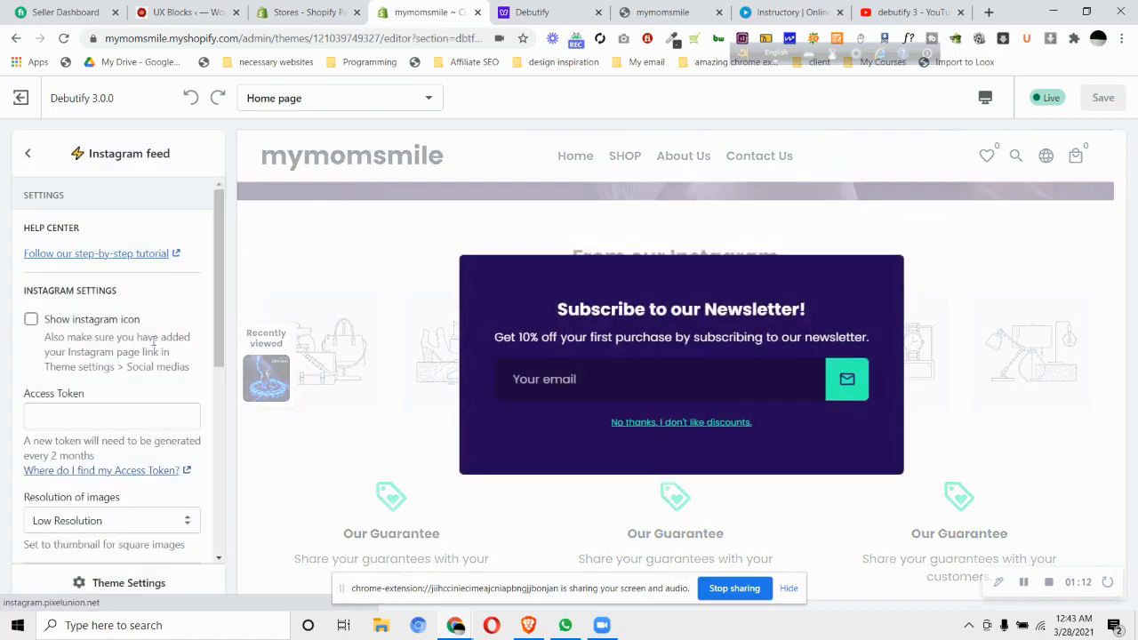
click(27, 153)
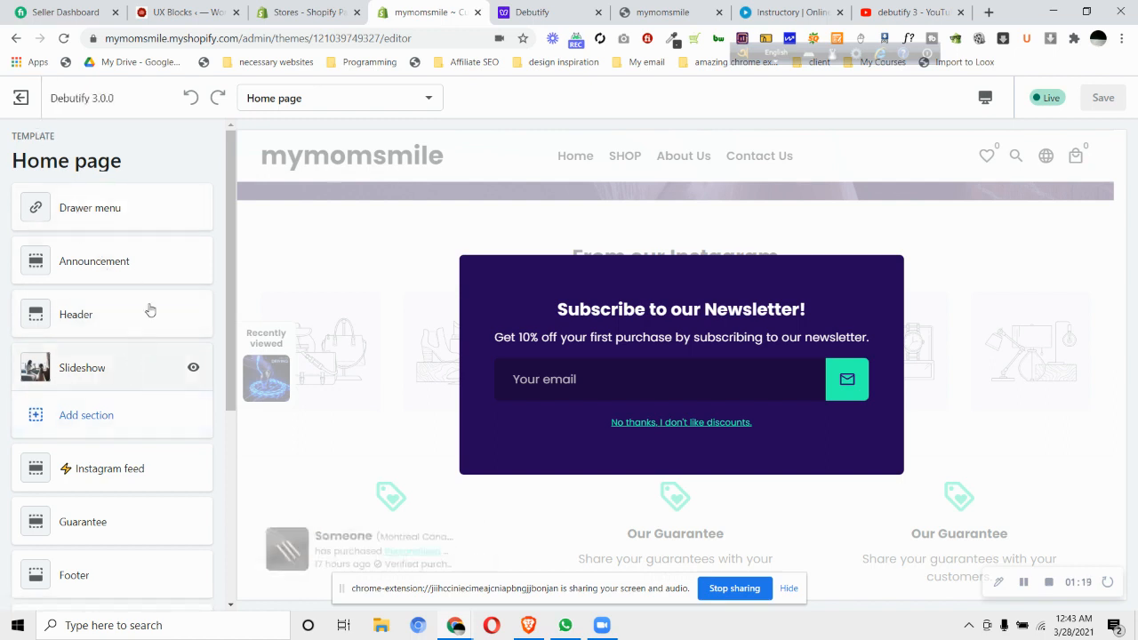
scroll(52, 400, down, 3)
scroll(51, 400, down, 1)
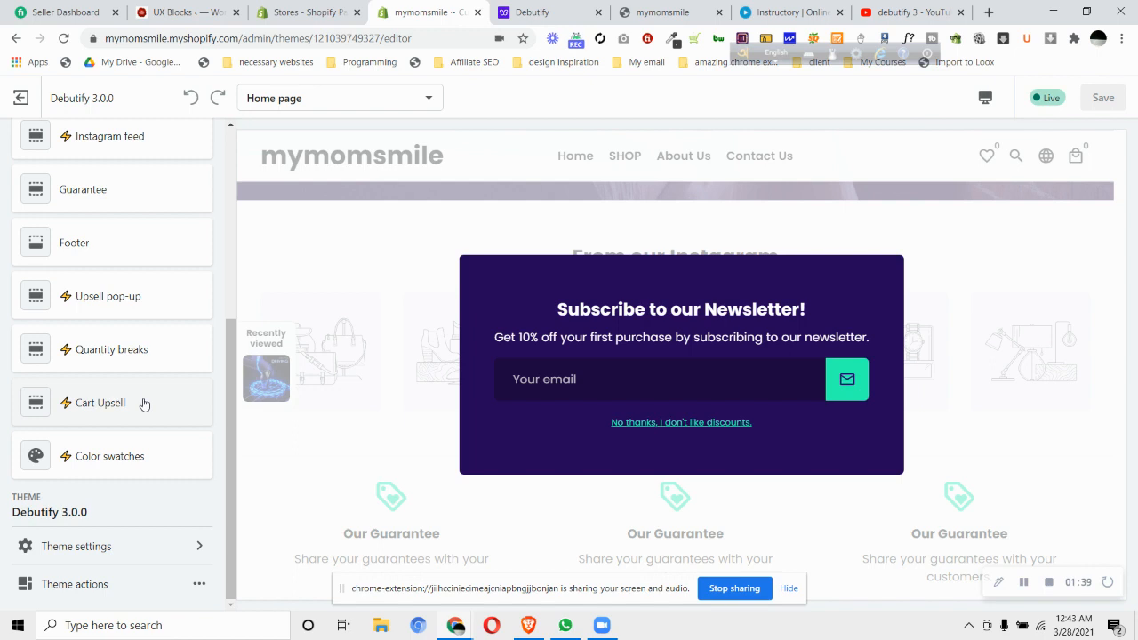
Switch the editor to the Product pages template and review the 2x GLOW WIRE product preview.
click(307, 107)
click(325, 196)
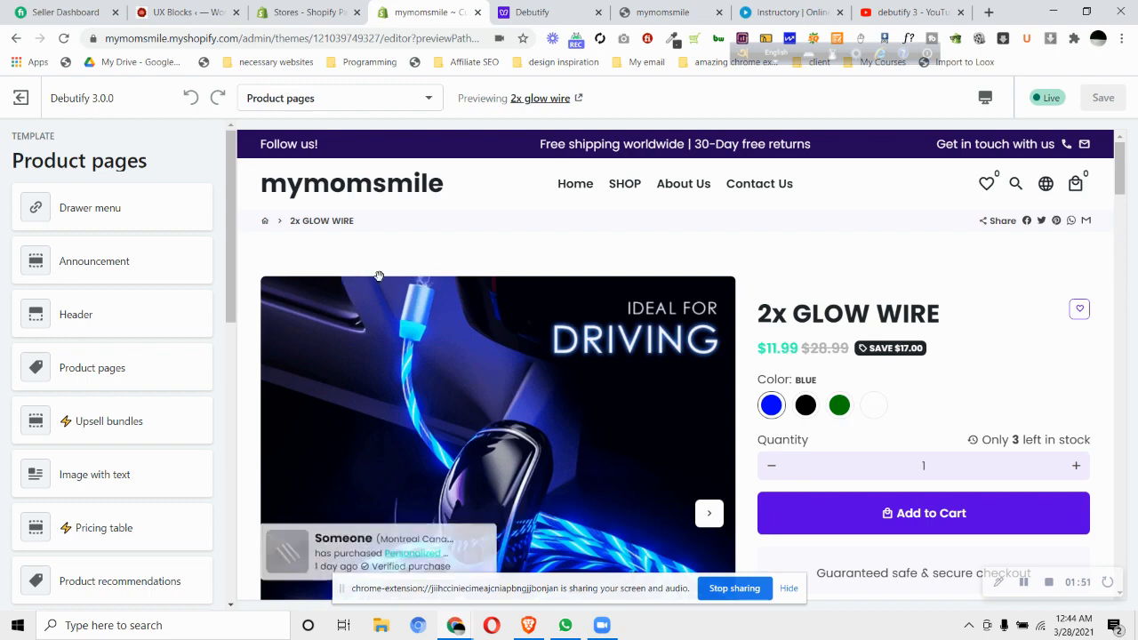
scroll(762, 337, down, 1)
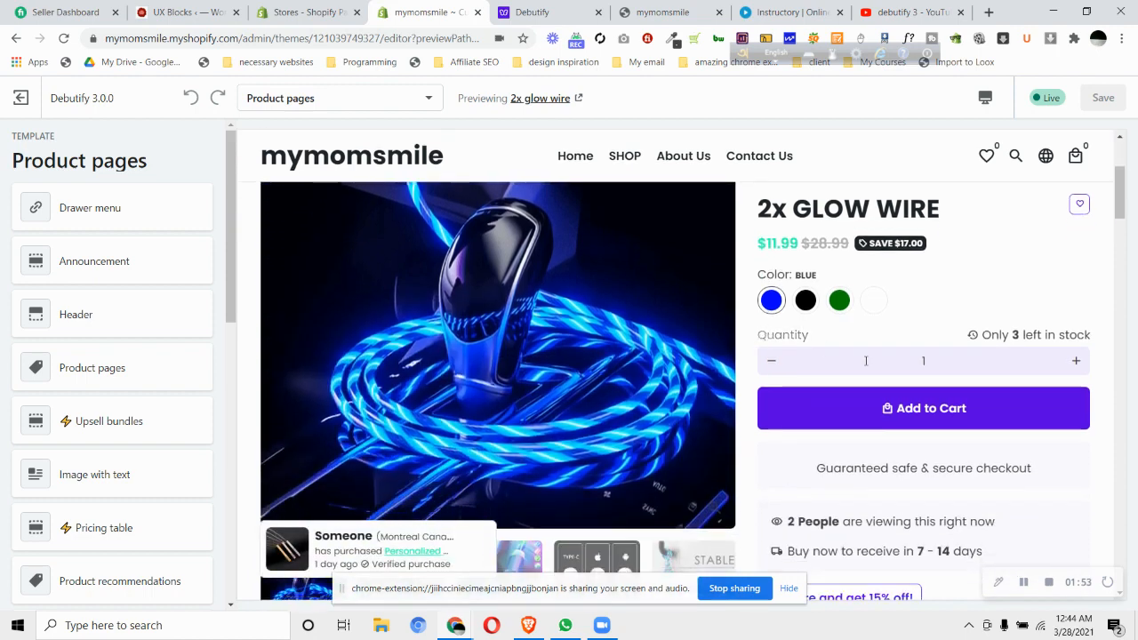
scroll(919, 412, down, 2)
scroll(918, 412, up, 2)
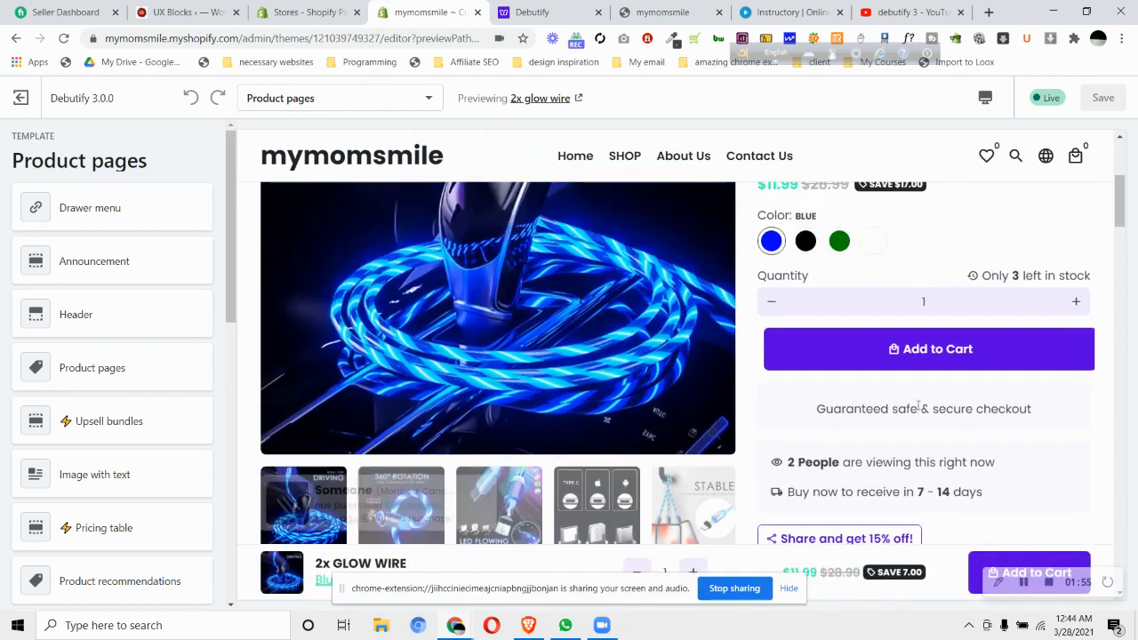
scroll(917, 406, down, 2)
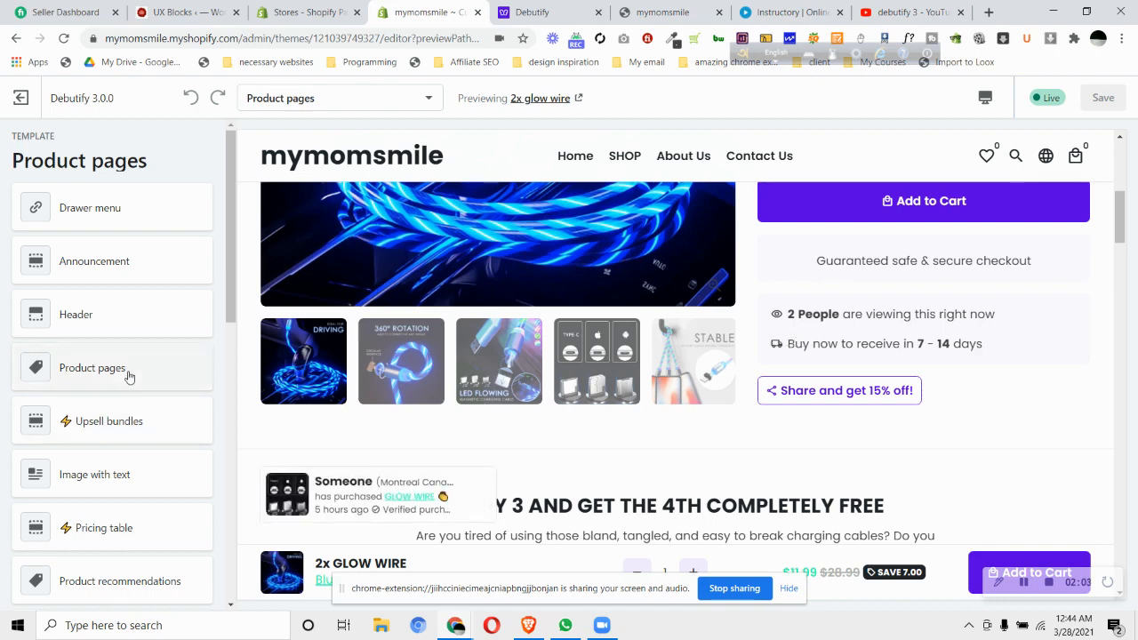
Inspect the Upsell bundles section settings and the pricing table in the product page preview.
click(135, 416)
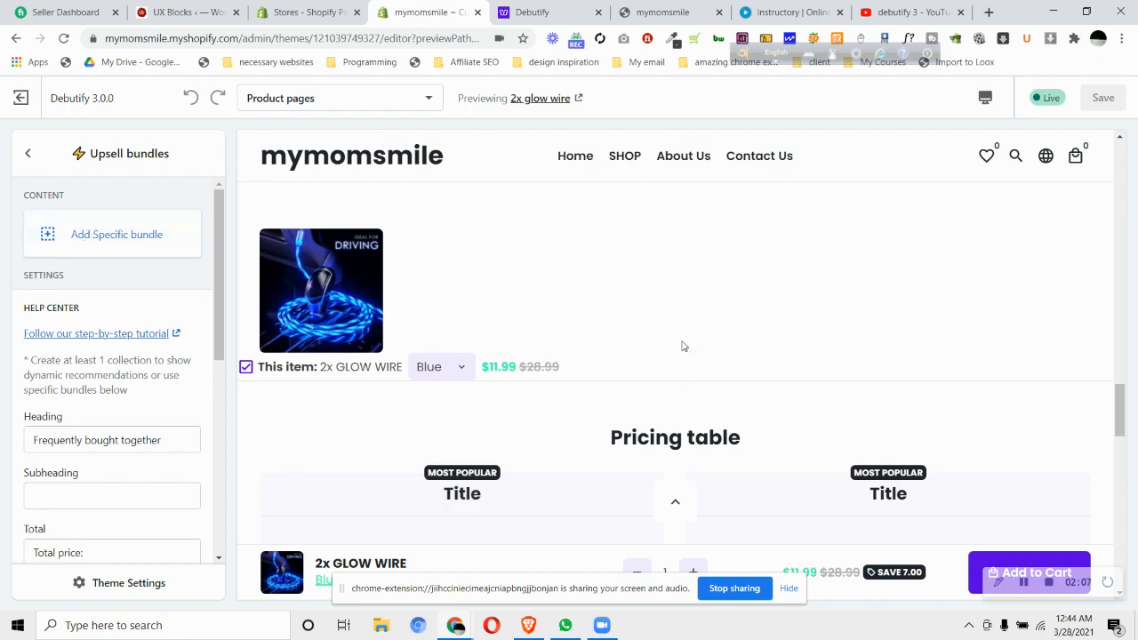
scroll(682, 347, down, 2)
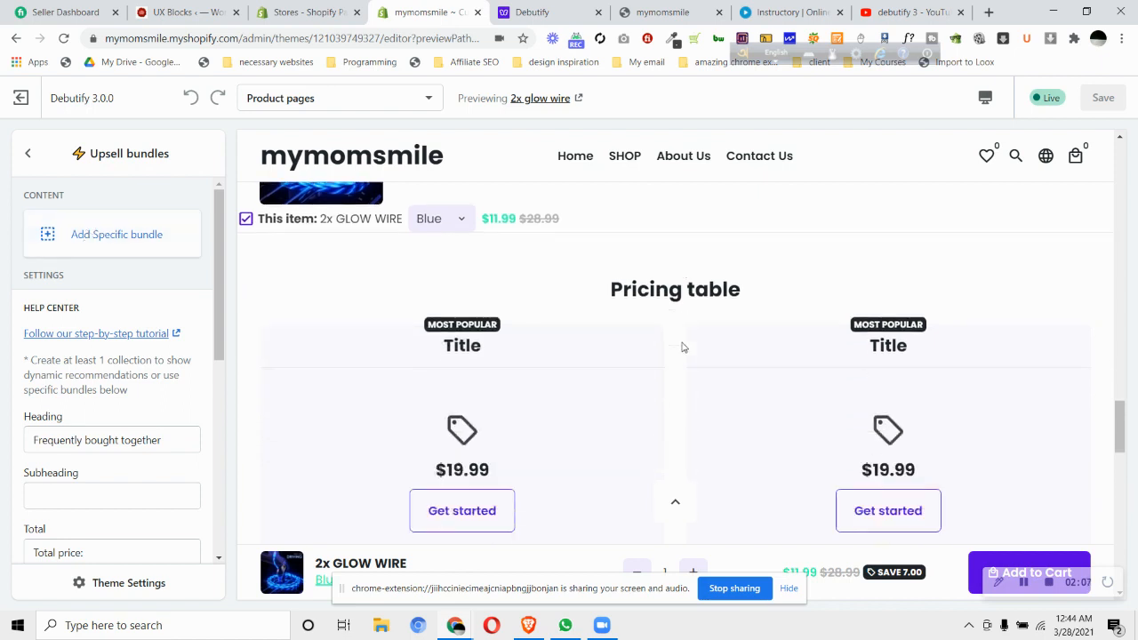
click(28, 153)
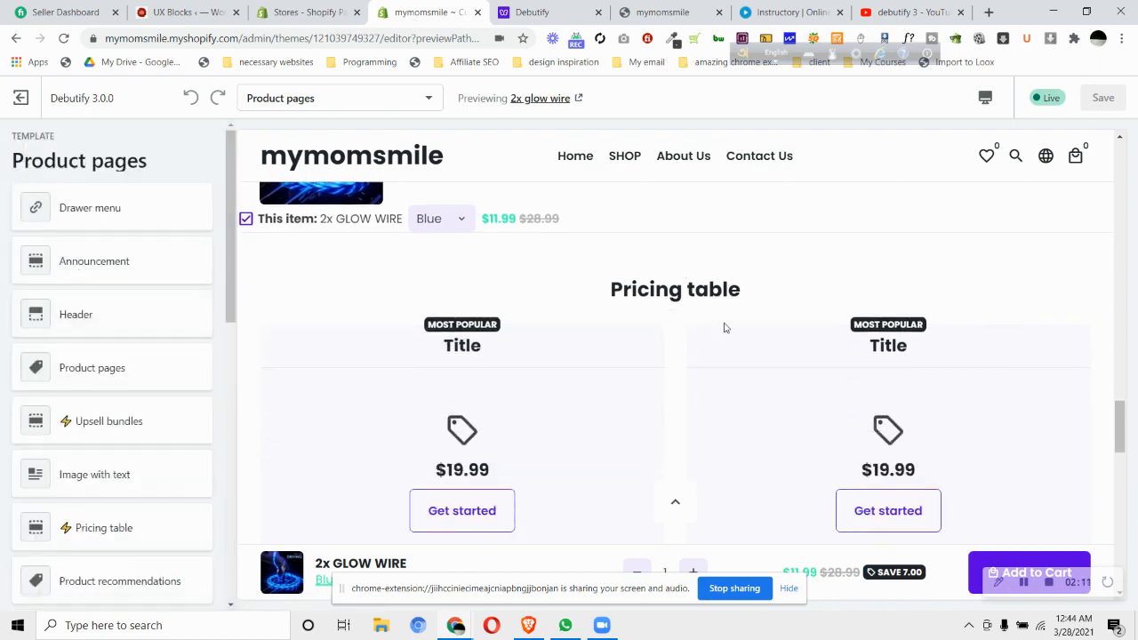
scroll(724, 327, down, 2)
scroll(722, 320, up, 1)
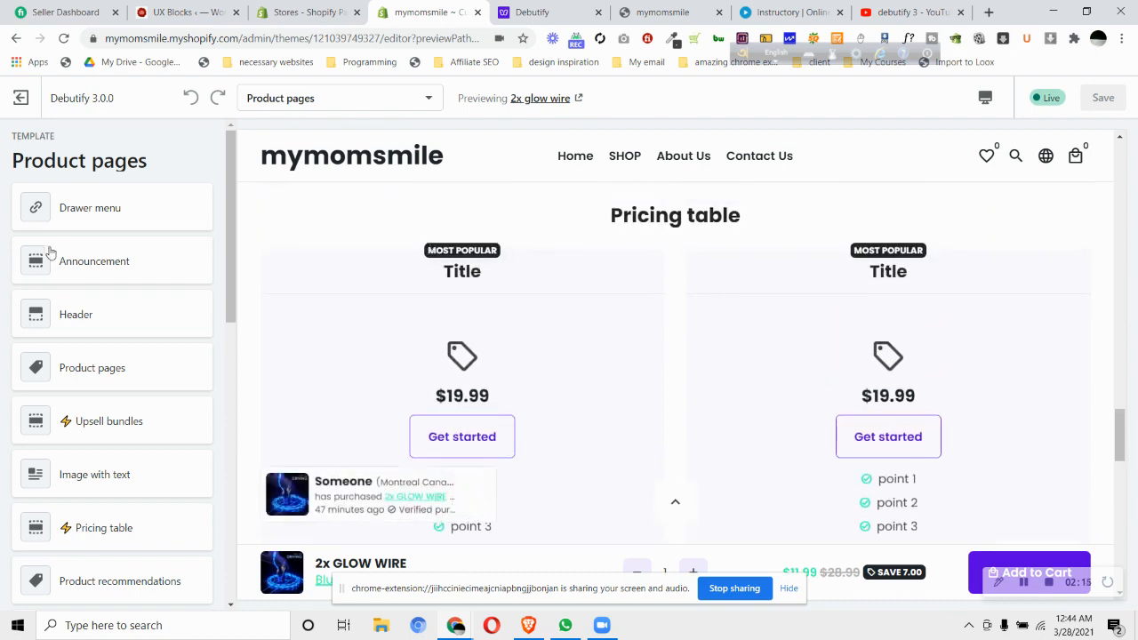
Add a third plan to the product page's Pricing table section and check the table in the preview.
scroll(120, 363, down, 2)
click(136, 395)
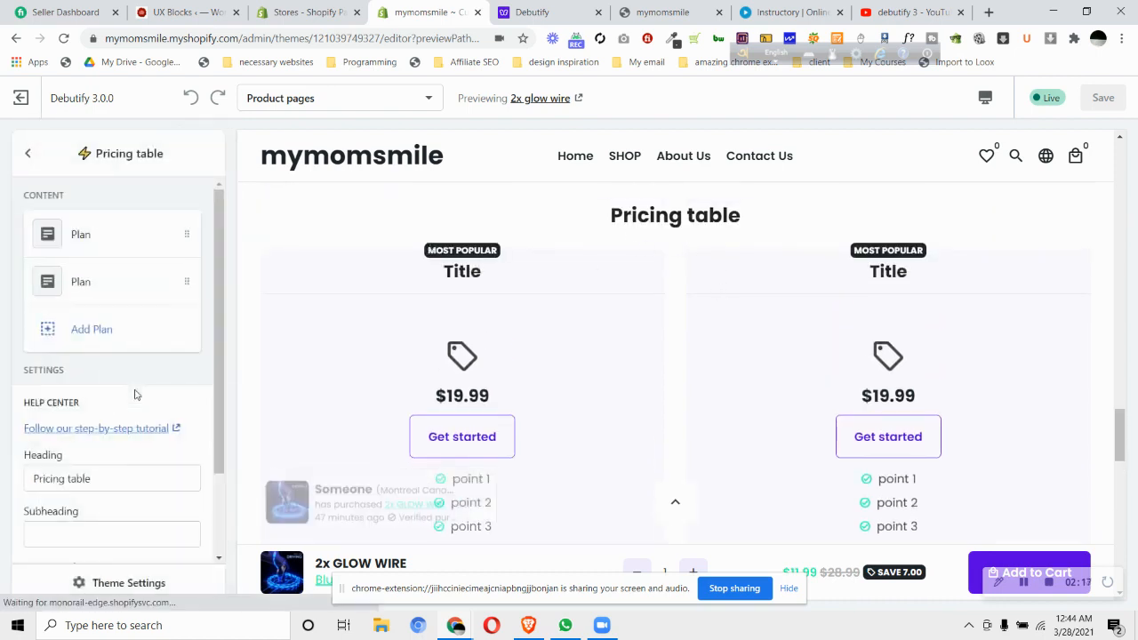
click(104, 336)
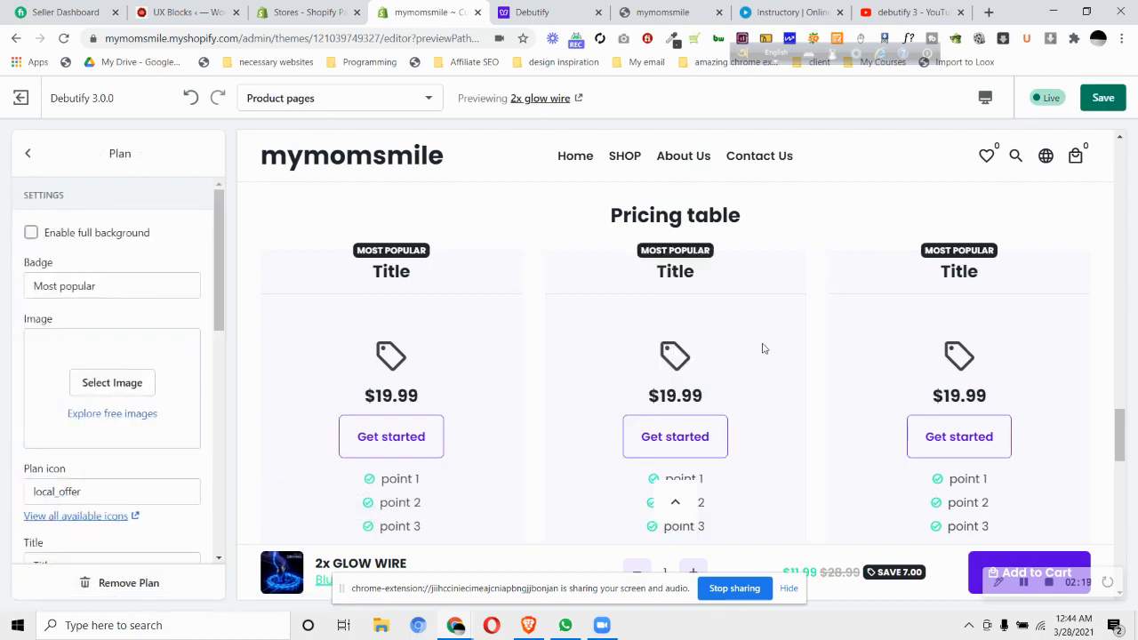
scroll(762, 348, down, 3)
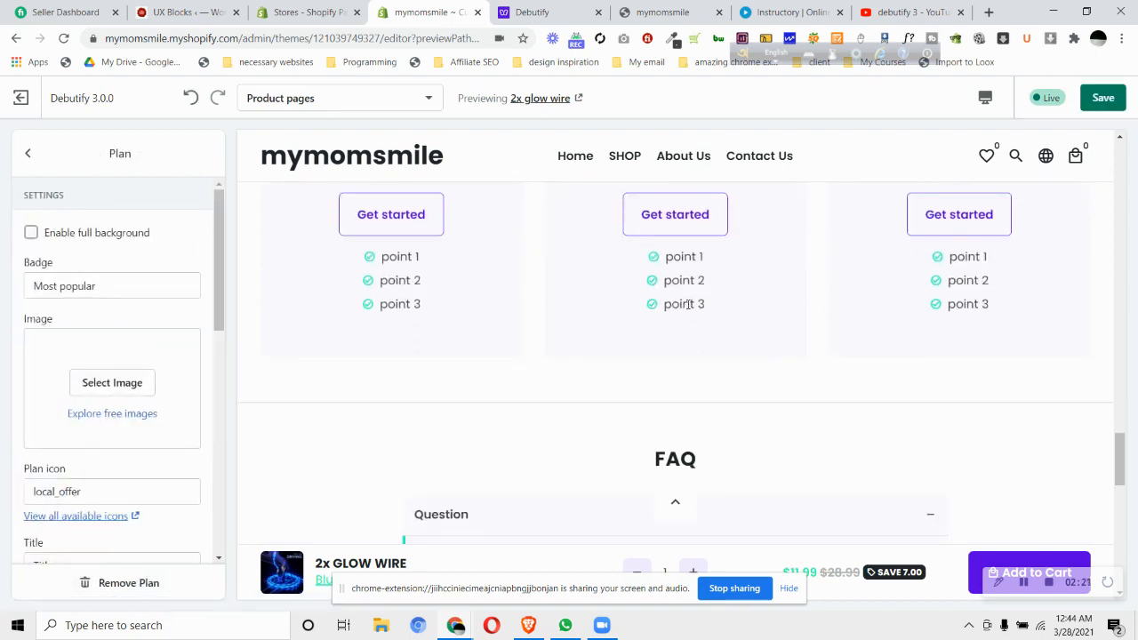
scroll(686, 293, up, 3)
scroll(689, 307, down, 1)
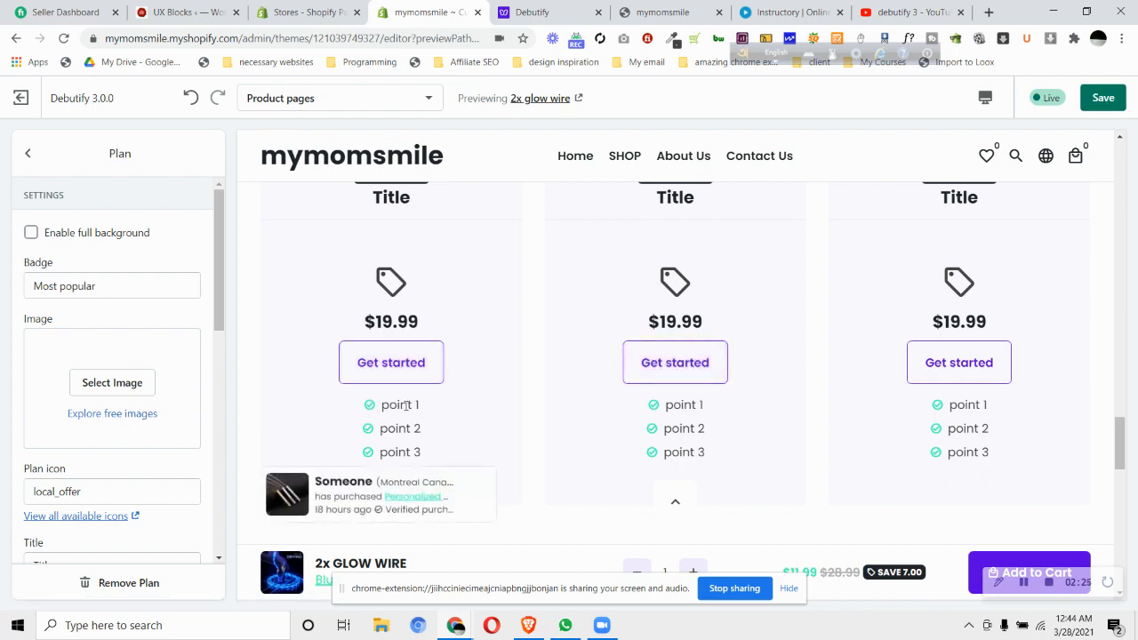
scroll(608, 229, down, 2)
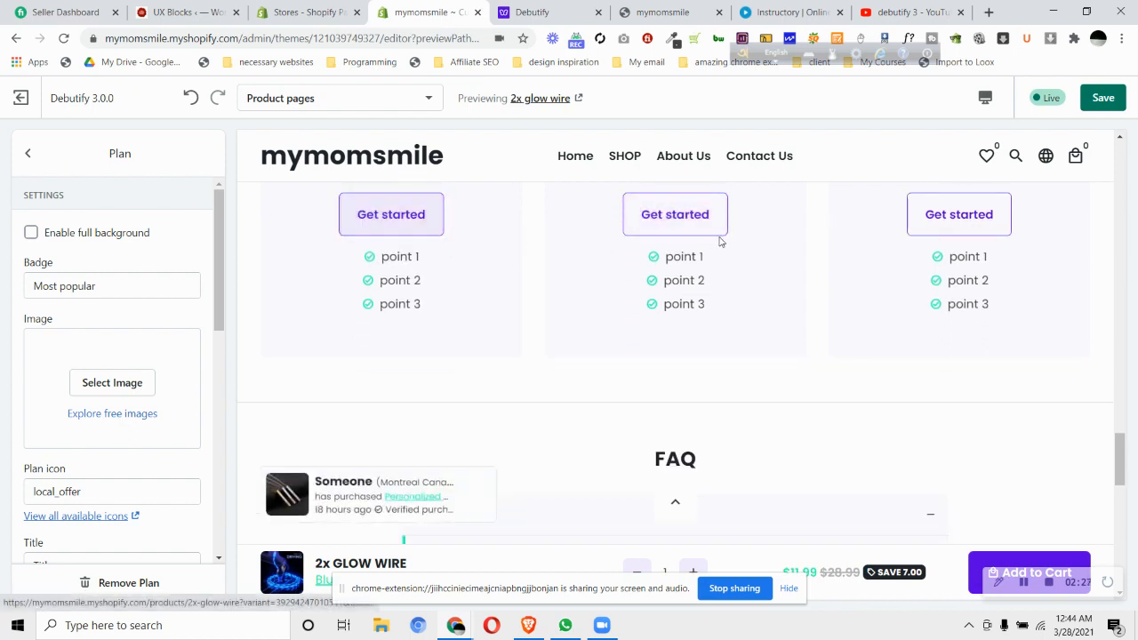
scroll(882, 272, up, 3)
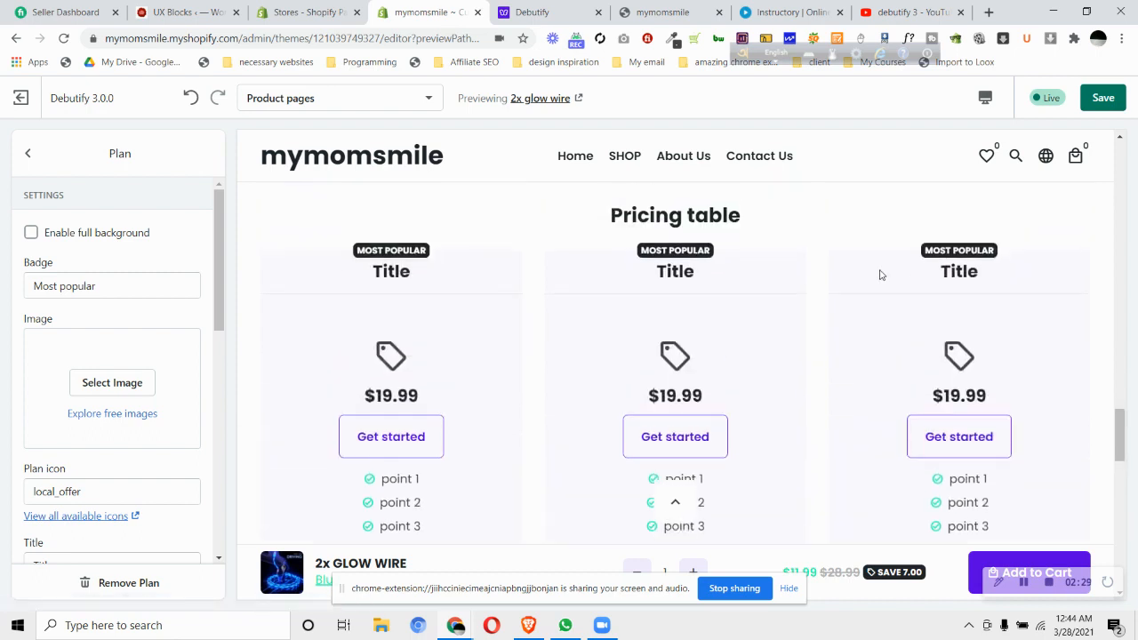
scroll(862, 281, up, 1)
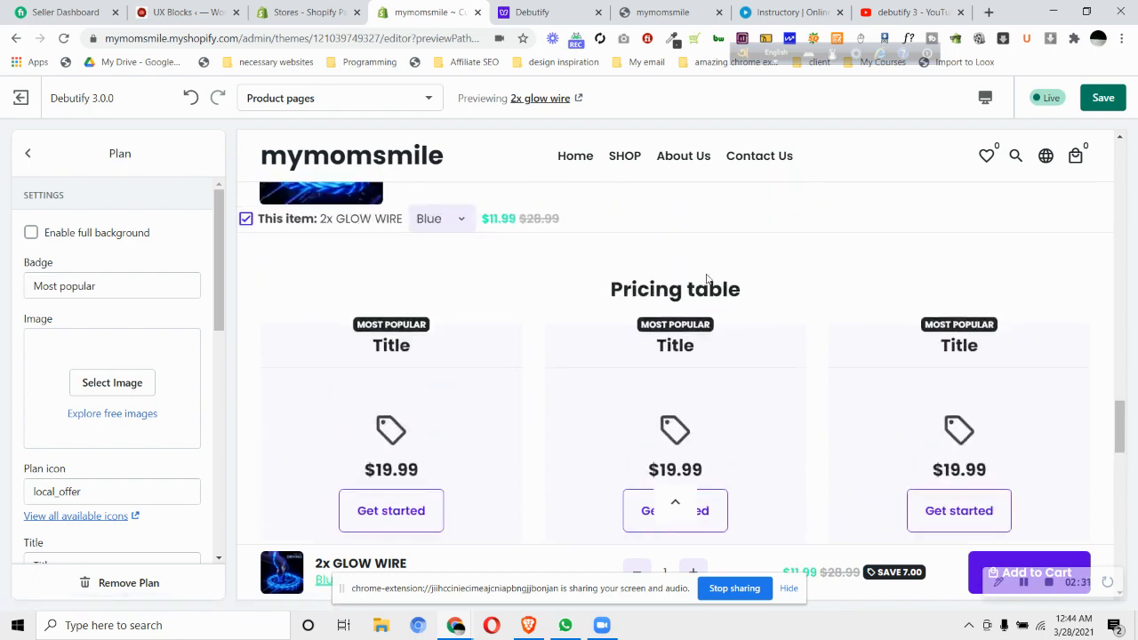
Leave the pricing plan's settings and open the theme settings for Debutify 3.0.0.
click(28, 153)
click(27, 152)
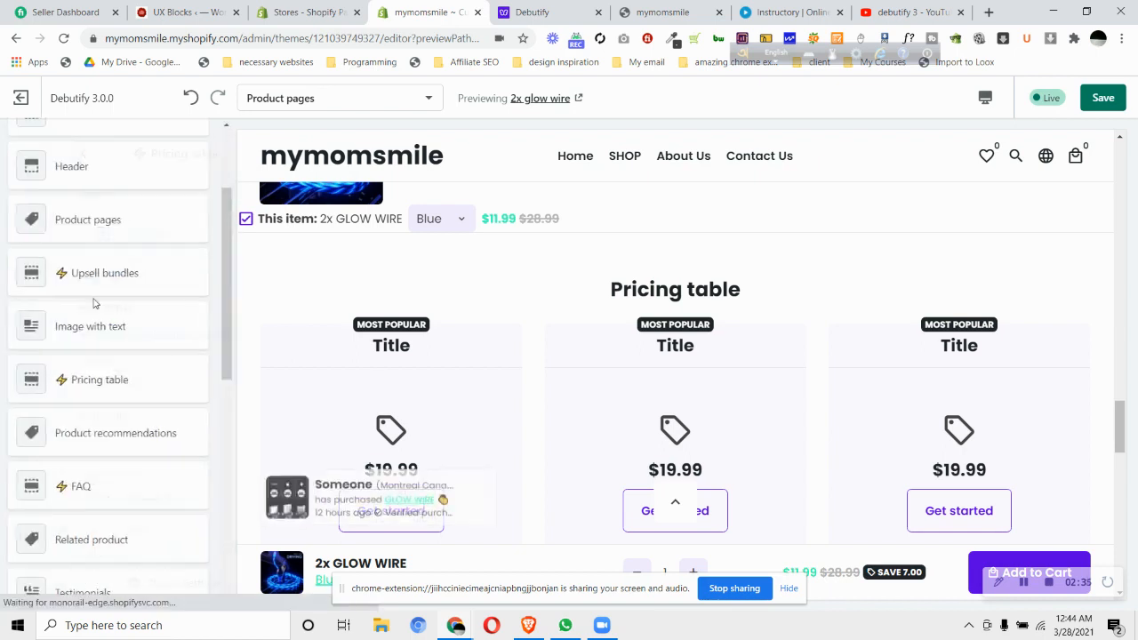
scroll(119, 368, down, 3)
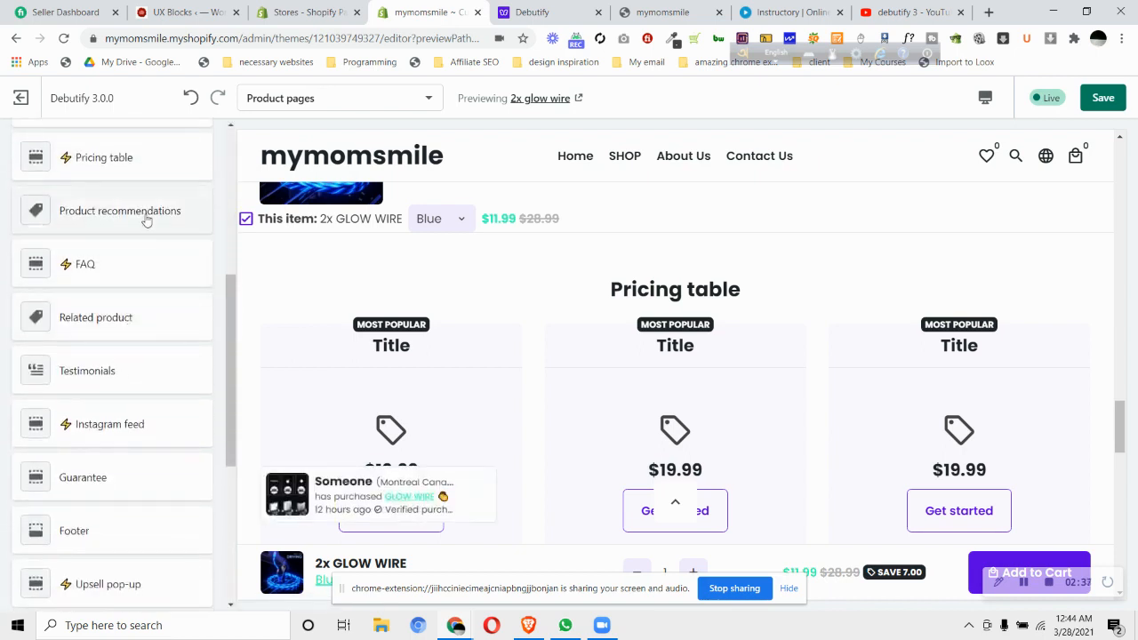
scroll(153, 427, down, 3)
scroll(151, 446, down, 1)
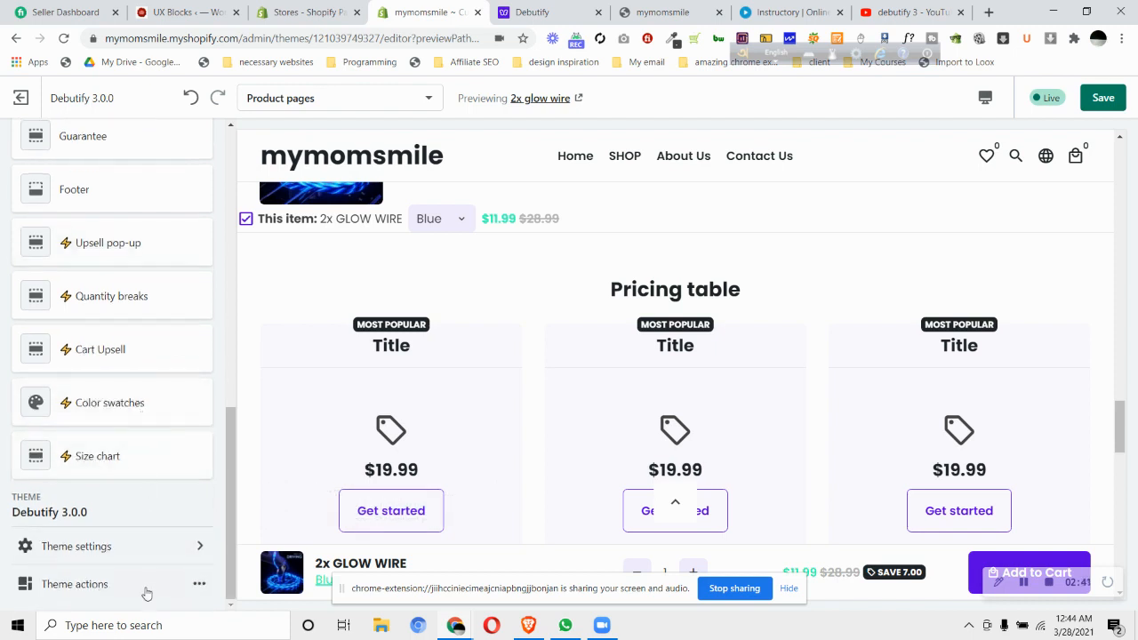
click(135, 546)
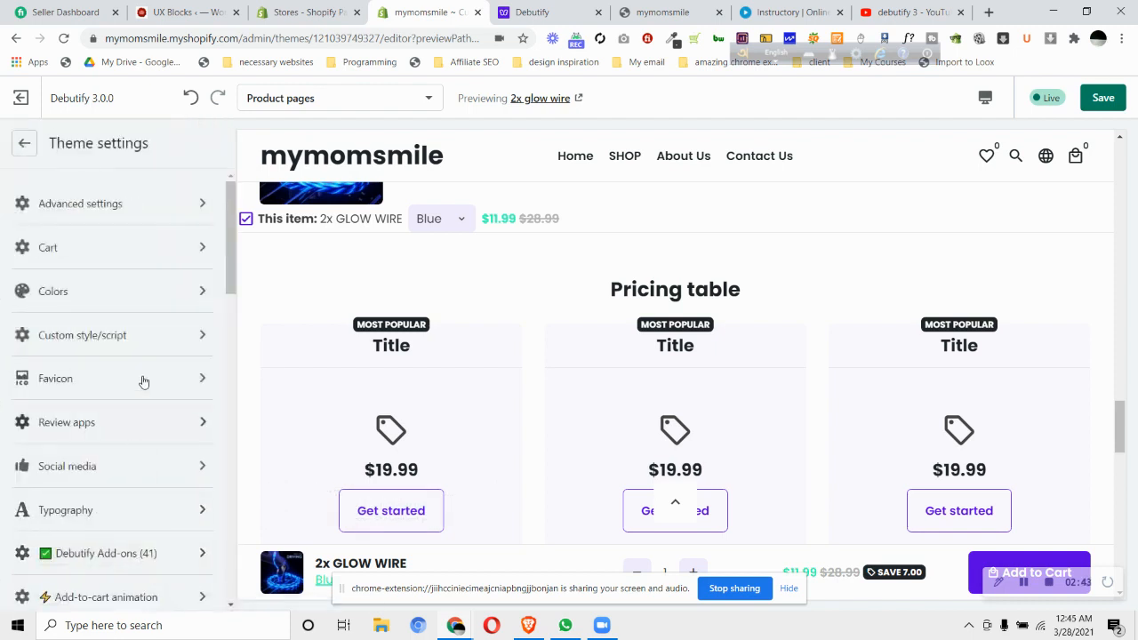
Look through the add-ons in the theme settings and open the Order tracking settings.
scroll(143, 381, down, 2)
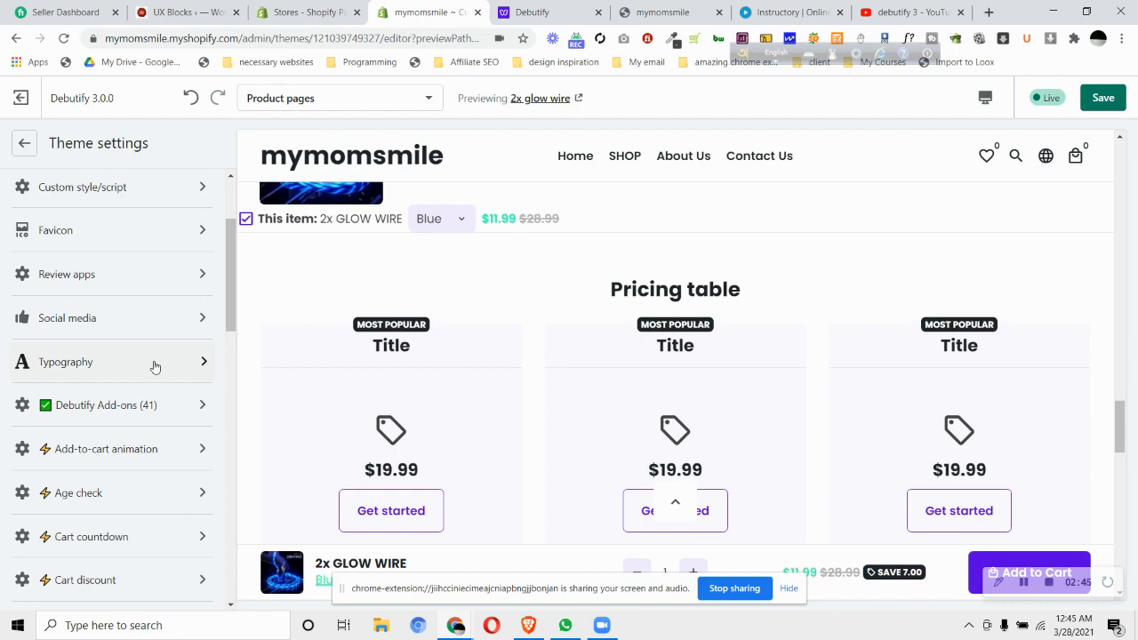
scroll(162, 359, down, 2)
scroll(162, 357, down, 2)
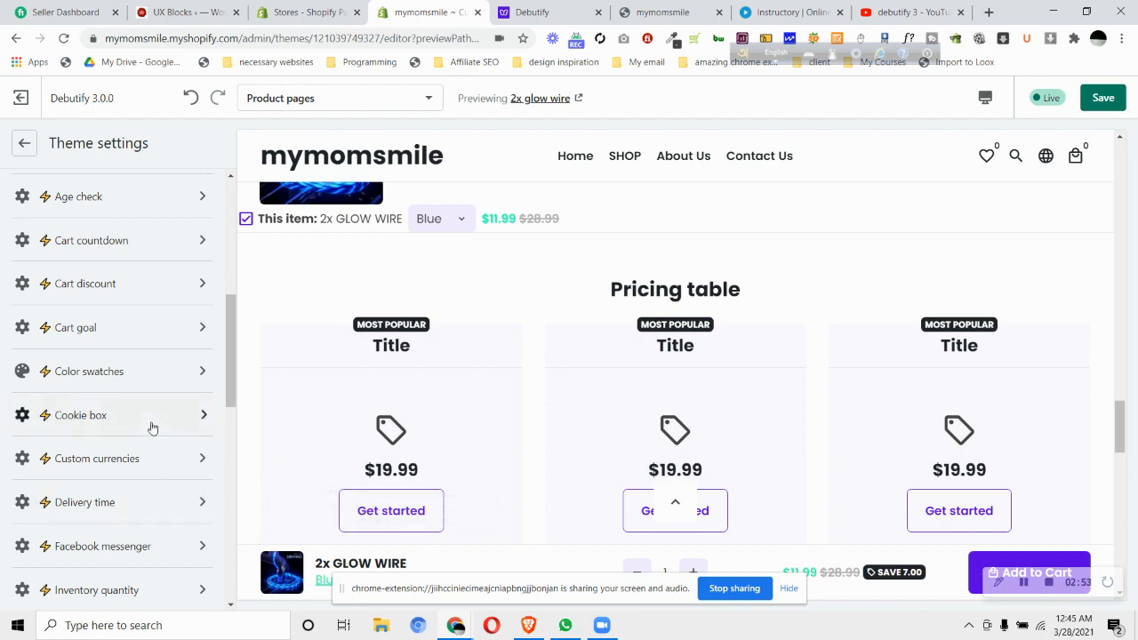
scroll(154, 468, down, 1)
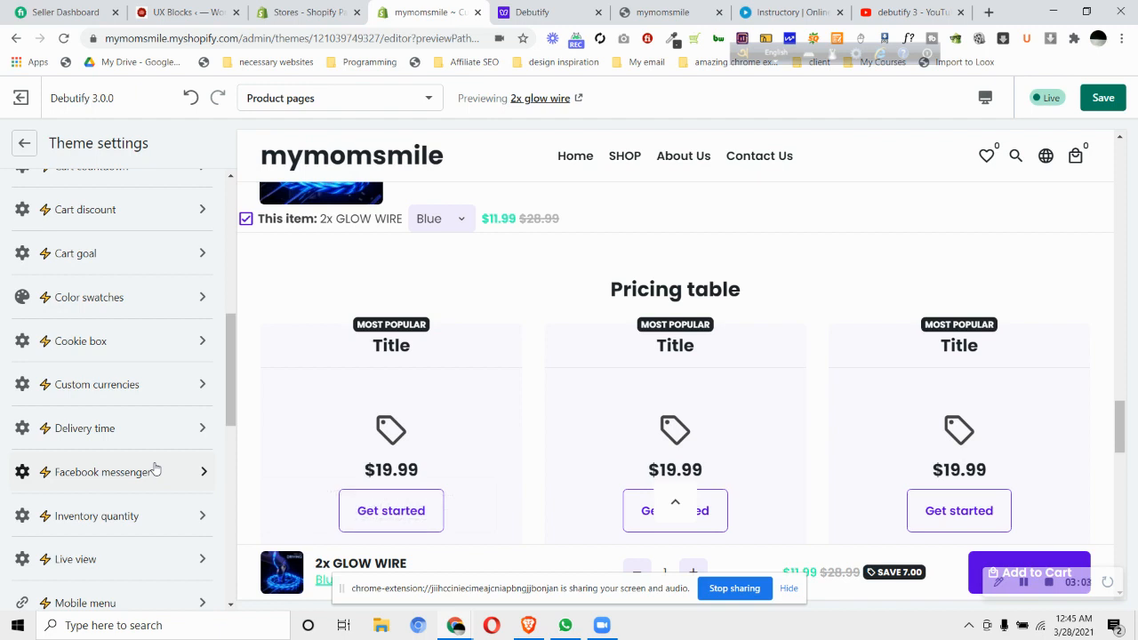
scroll(156, 471, down, 2)
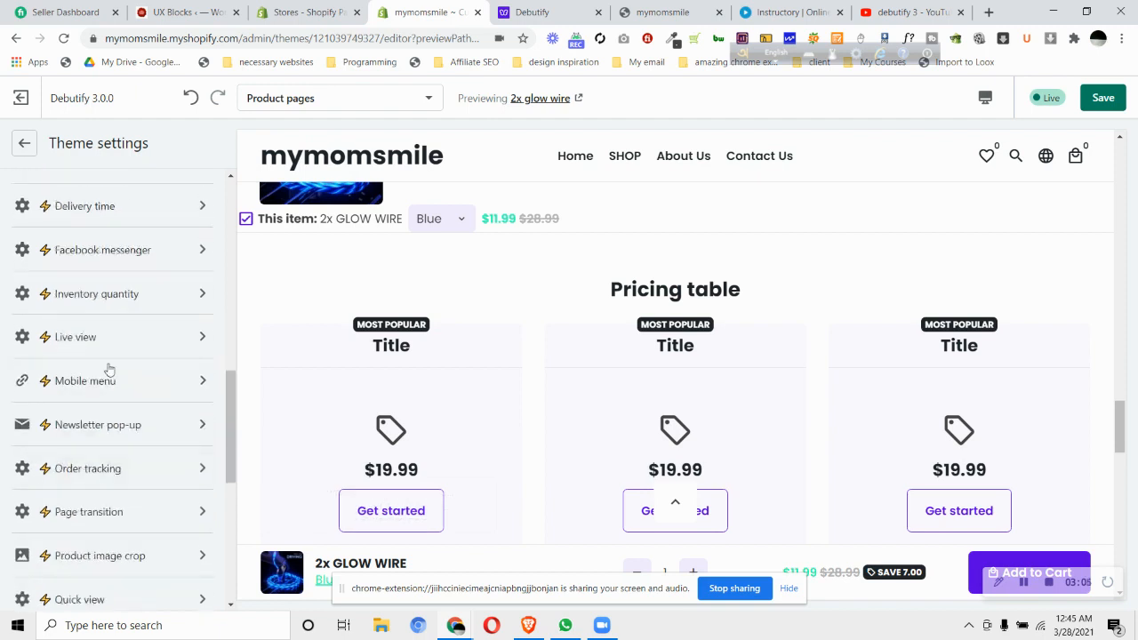
scroll(160, 425, down, 1)
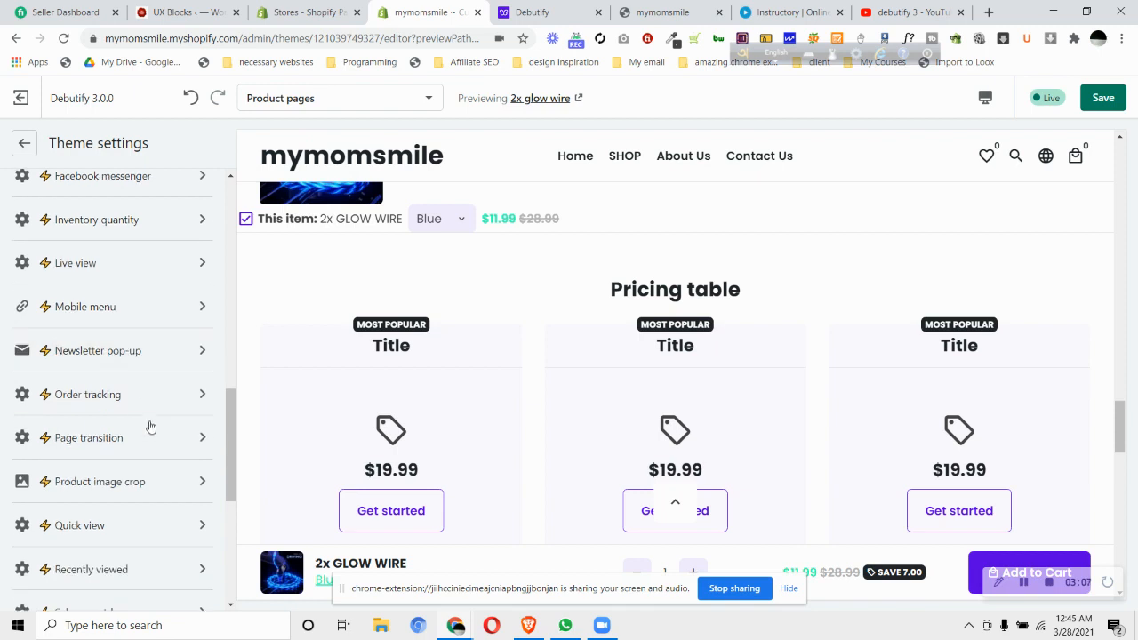
click(142, 398)
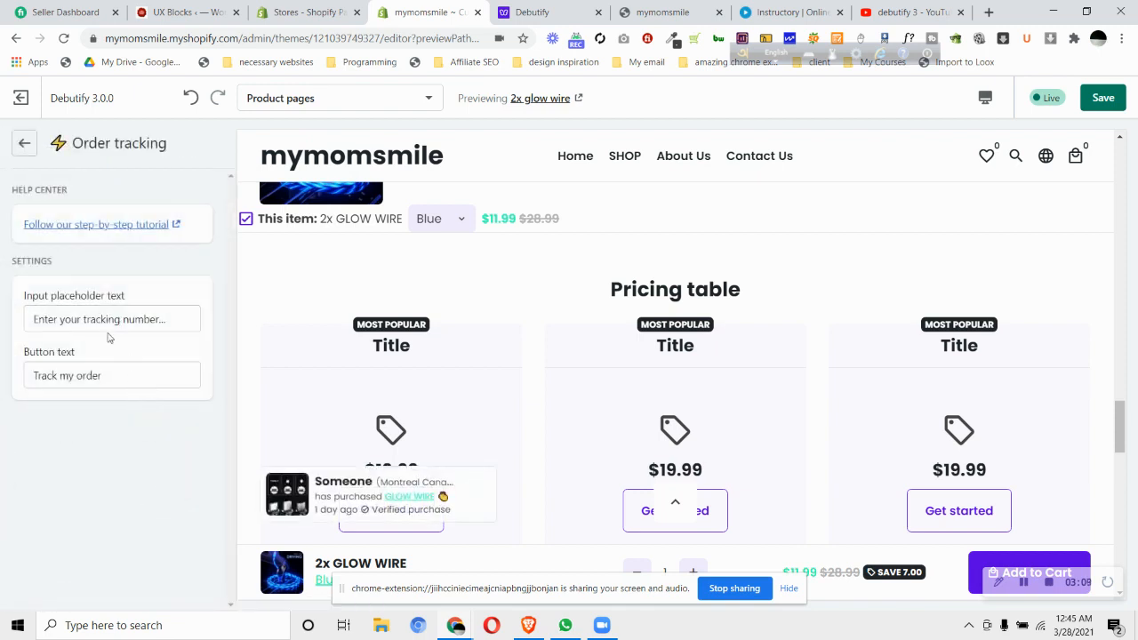
Return from Order tracking to the theme settings and review the remaining add-ons and the previewed FAQ section.
click(33, 146)
scroll(138, 425, down, 3)
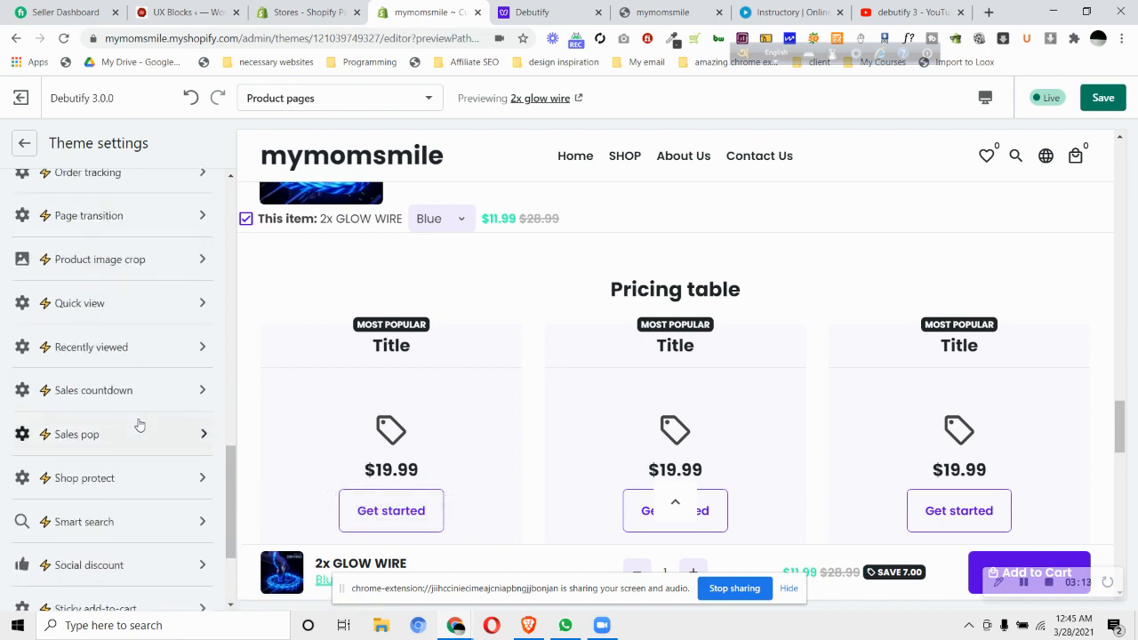
scroll(139, 425, down, 3)
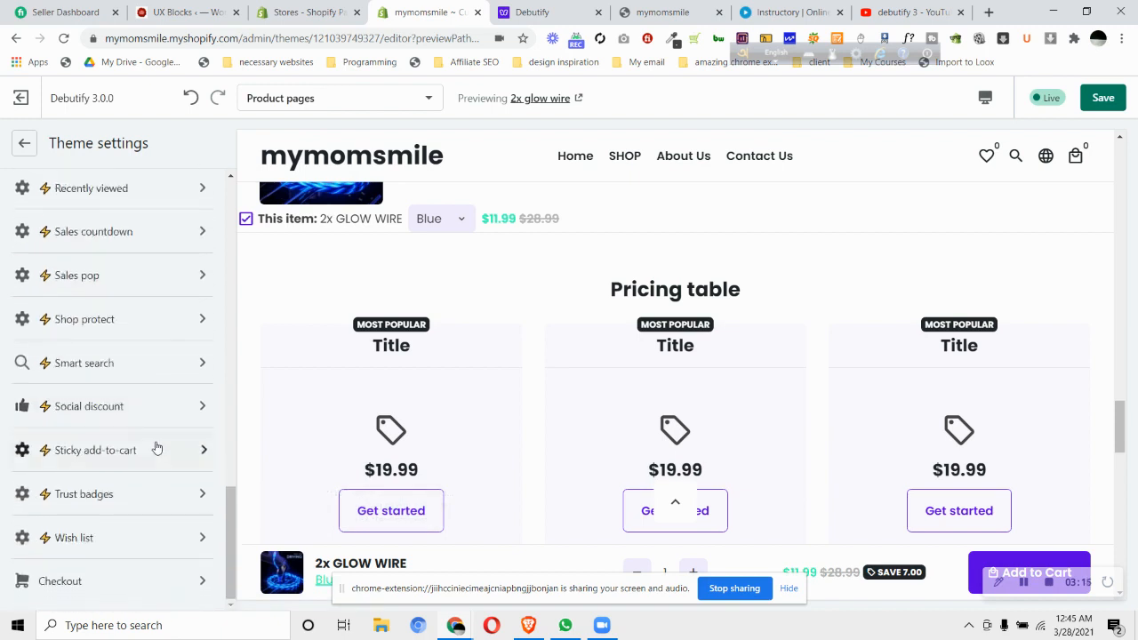
scroll(874, 473, down, 5)
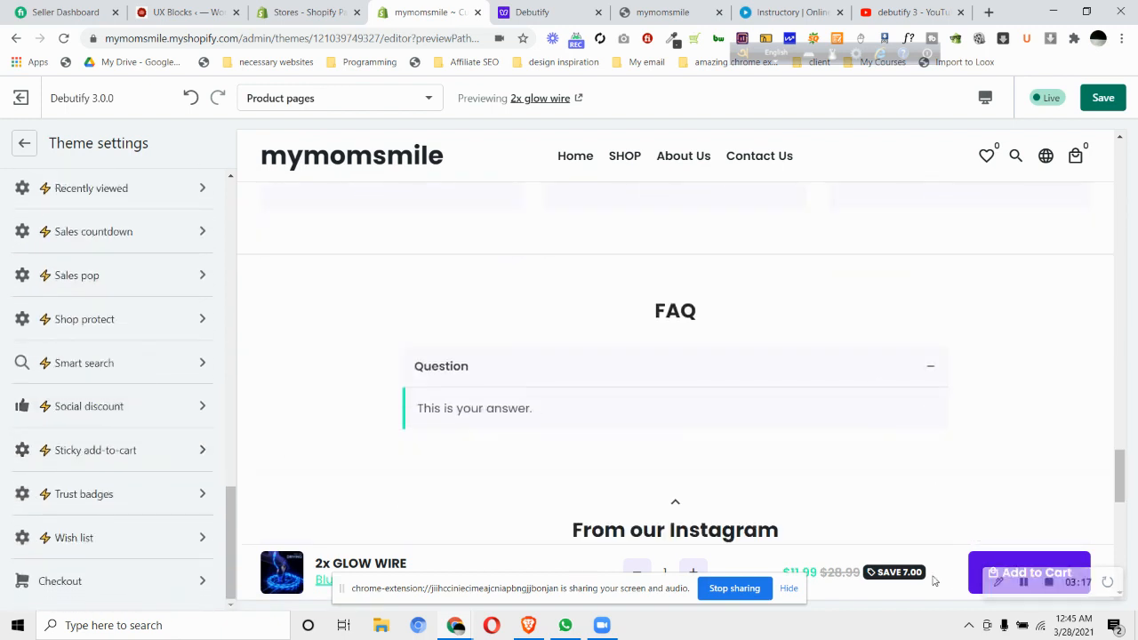
Dismiss the screen-sharing notice, then review the Trust badges add-on's display, image and text settings and return to the theme settings.
click(788, 590)
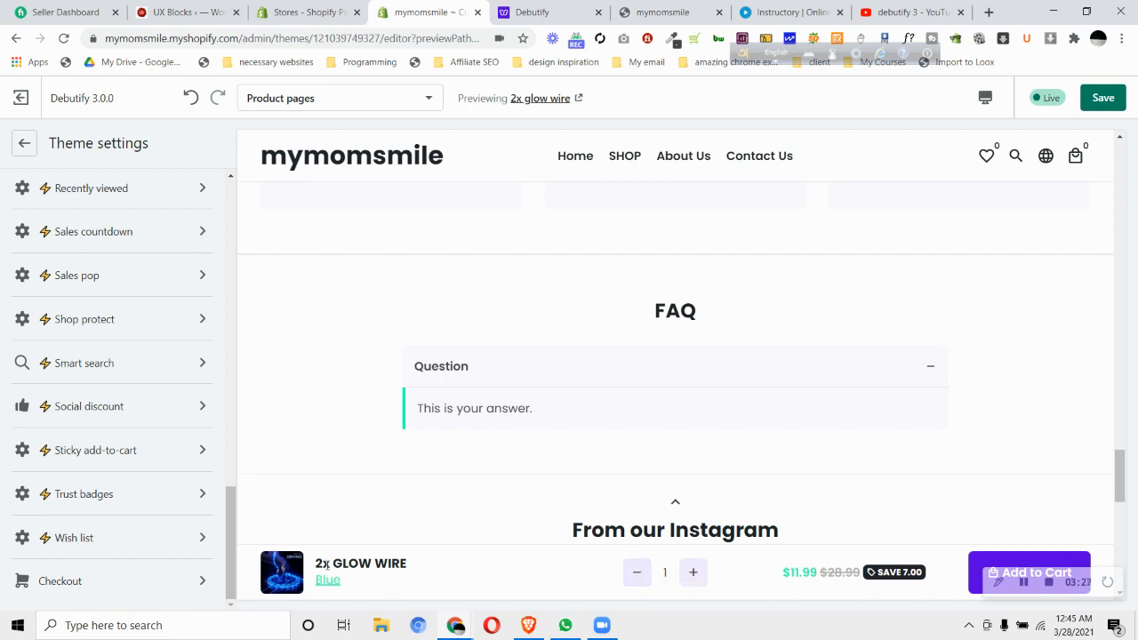
click(122, 495)
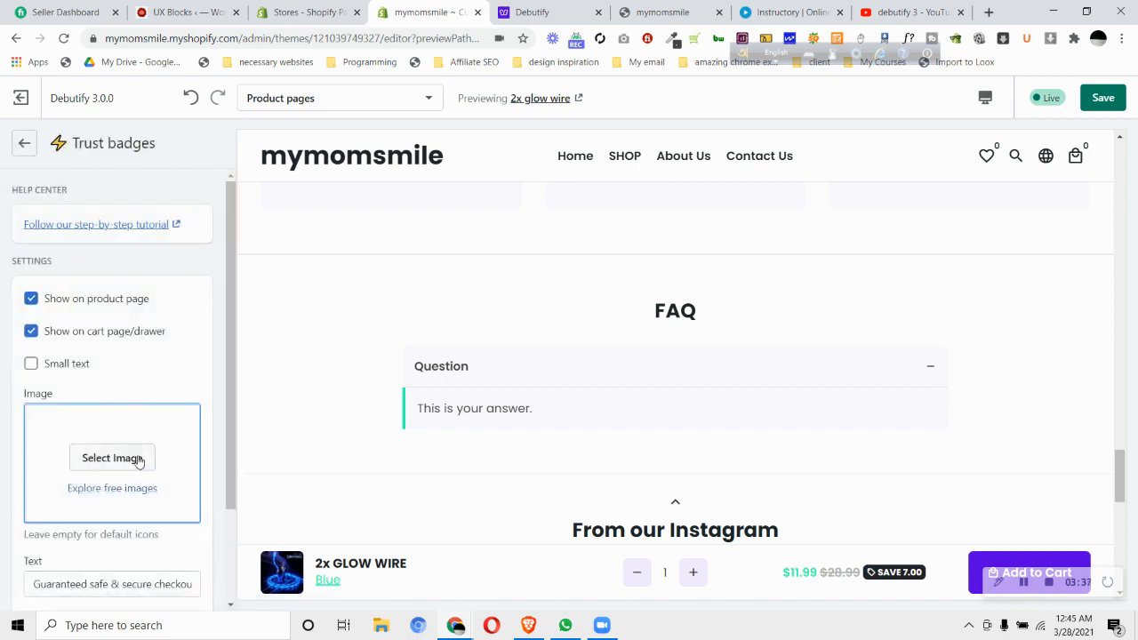
scroll(144, 406, down, 2)
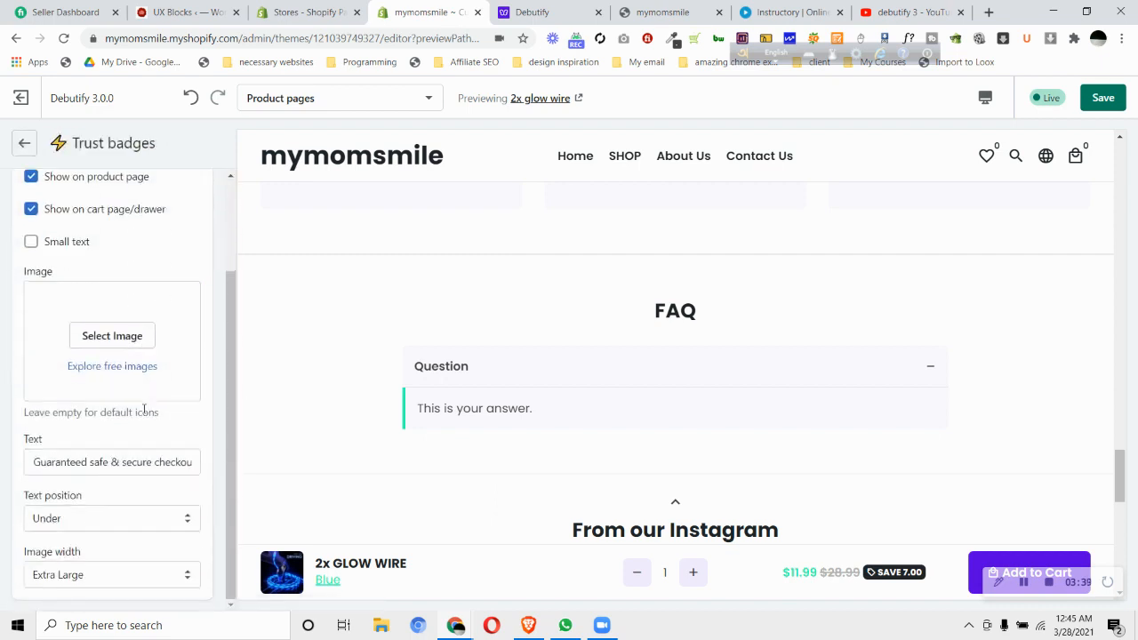
scroll(140, 472, up, 2)
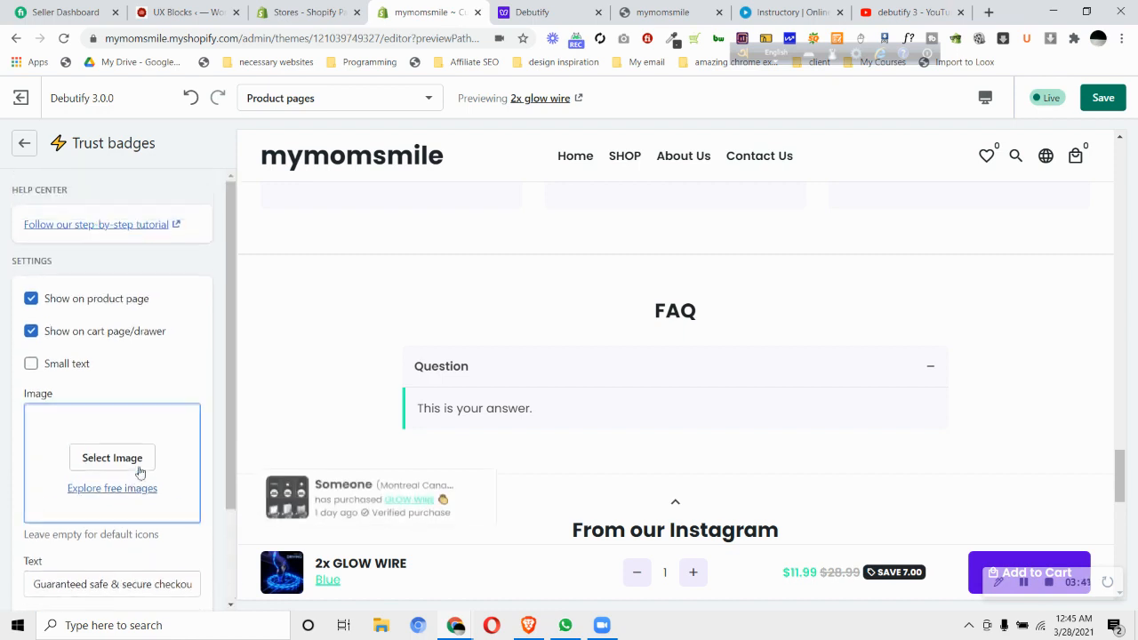
click(32, 147)
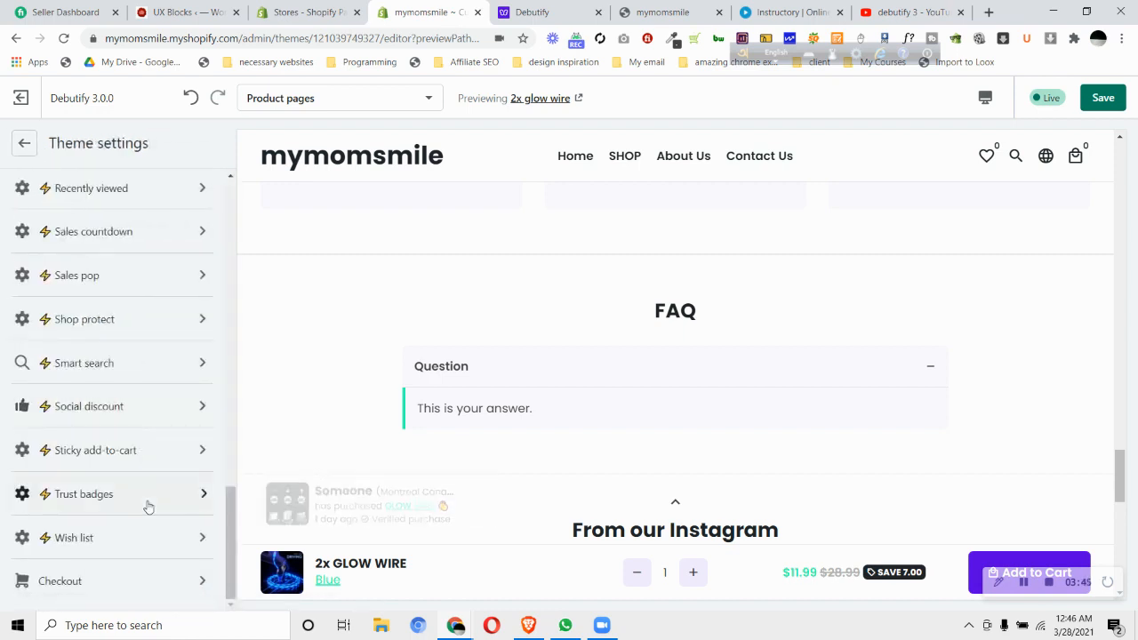
Review the Social discount add-on's icon, pop-up and success settings alongside its product page share offer, and return to the theme settings.
click(128, 402)
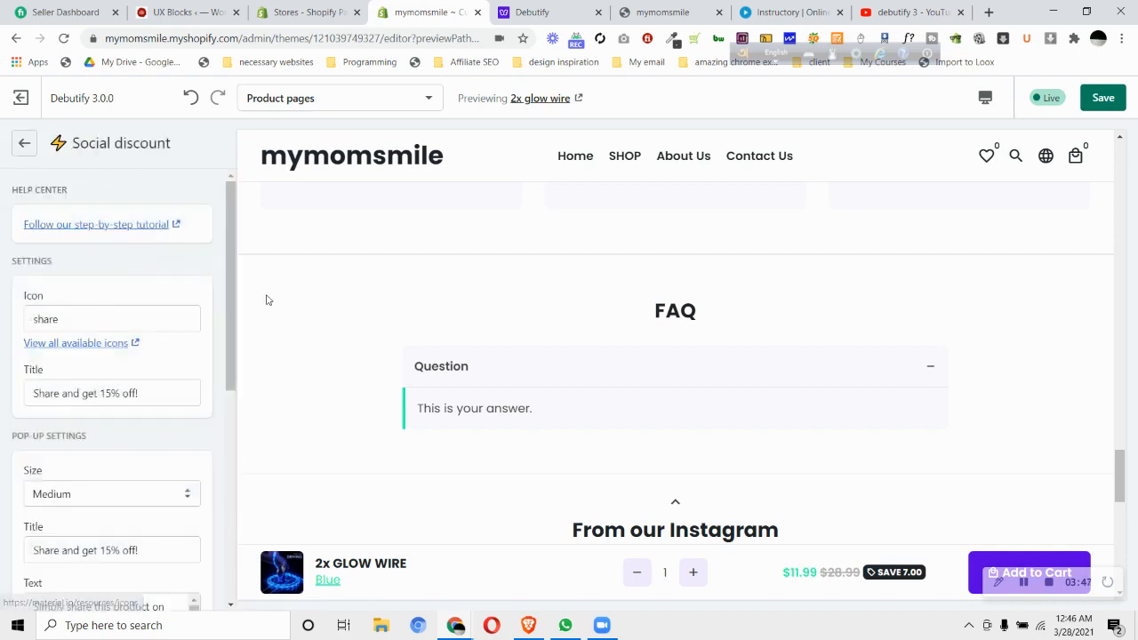
scroll(1027, 409, up, 8)
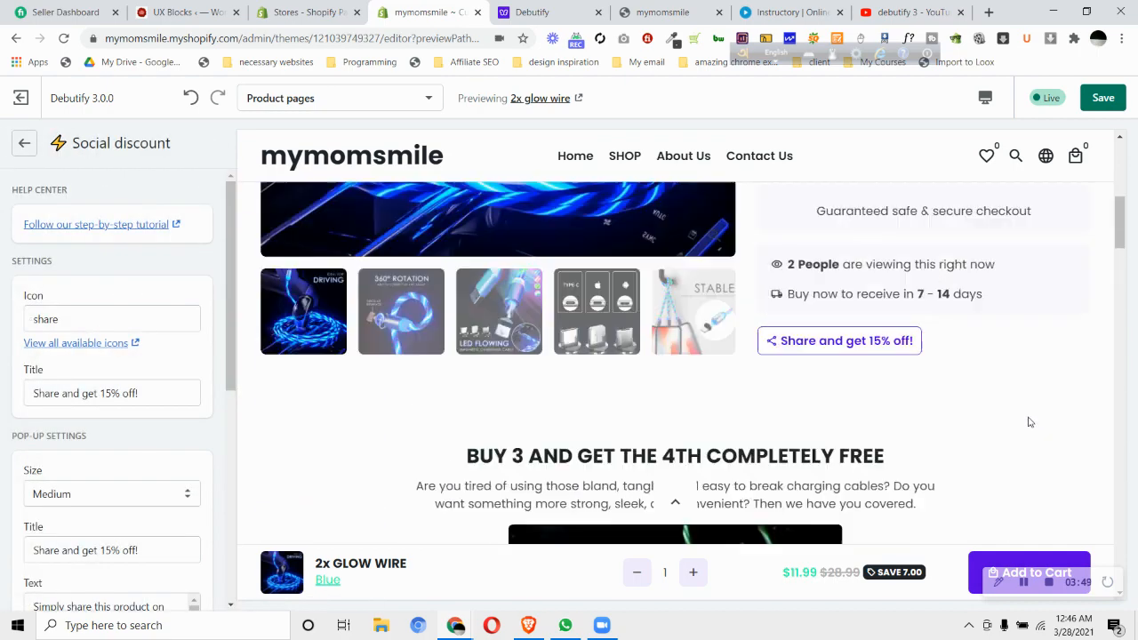
scroll(44, 384, down, 5)
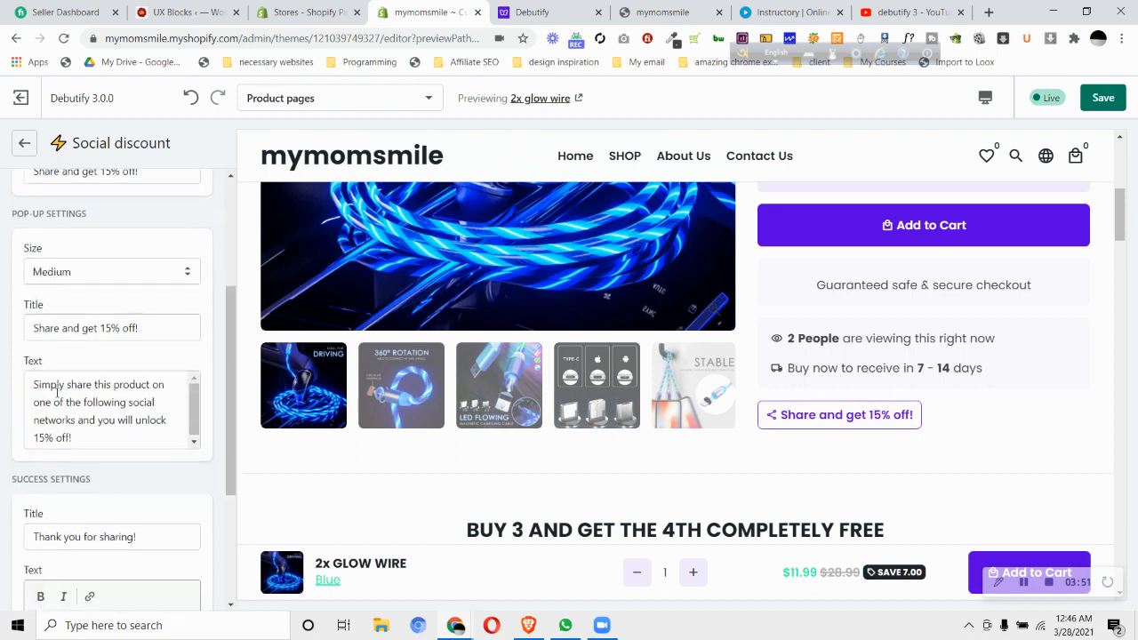
scroll(112, 562, up, 4)
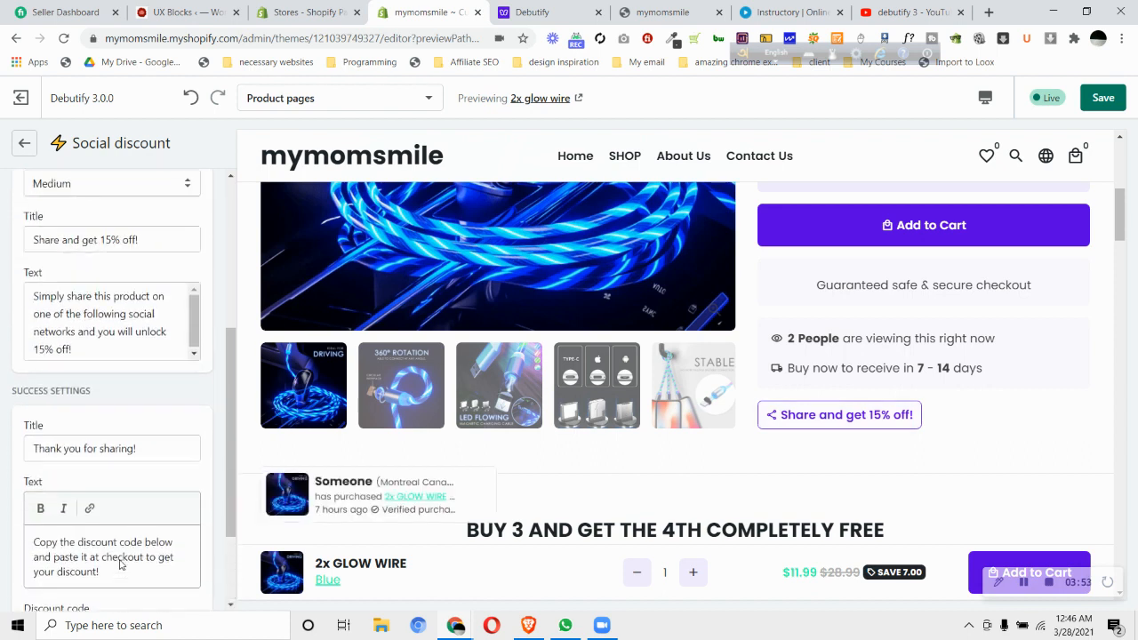
scroll(98, 338, up, 3)
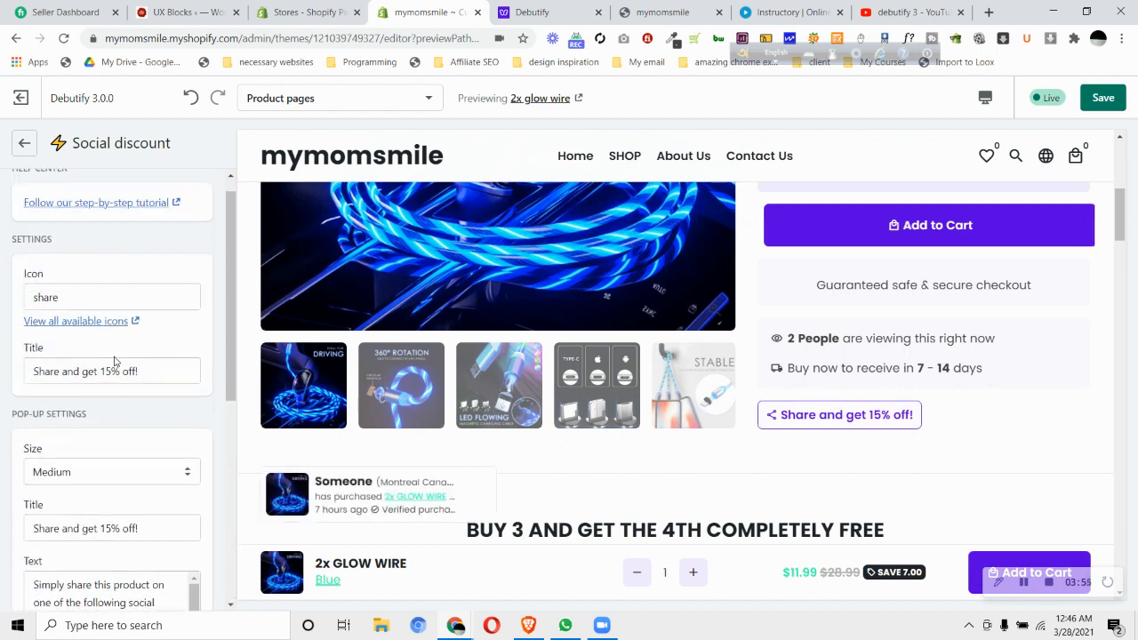
click(25, 144)
Look back through the add-ons in the theme settings up to the general settings at the start of the list.
scroll(124, 347, up, 1)
scroll(125, 344, up, 1)
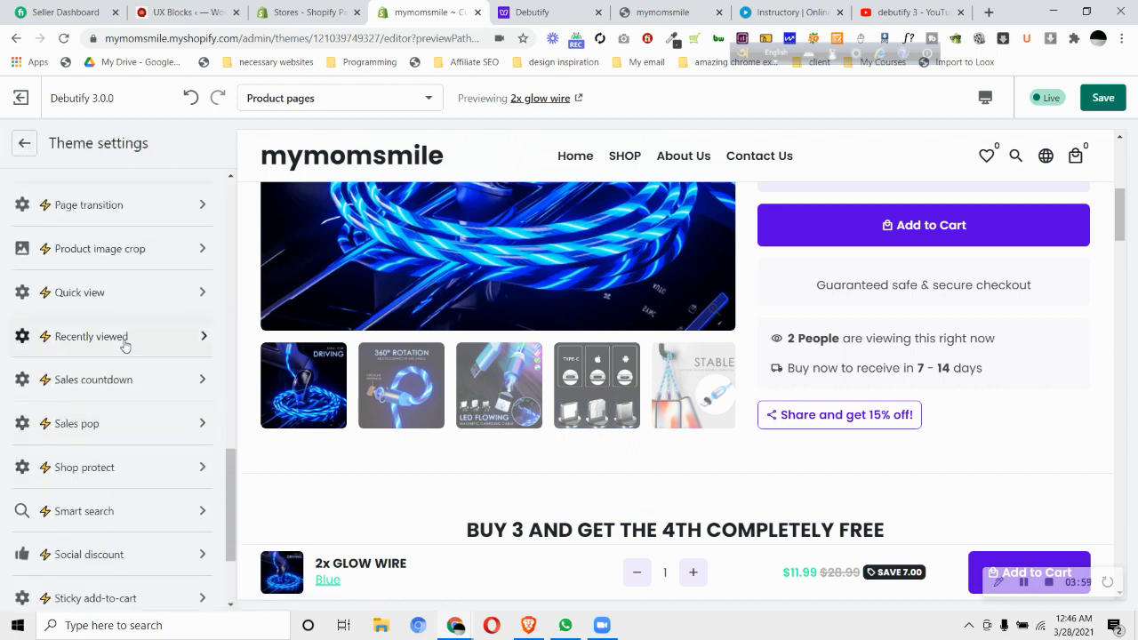
scroll(124, 338, up, 1)
scroll(126, 306, up, 10)
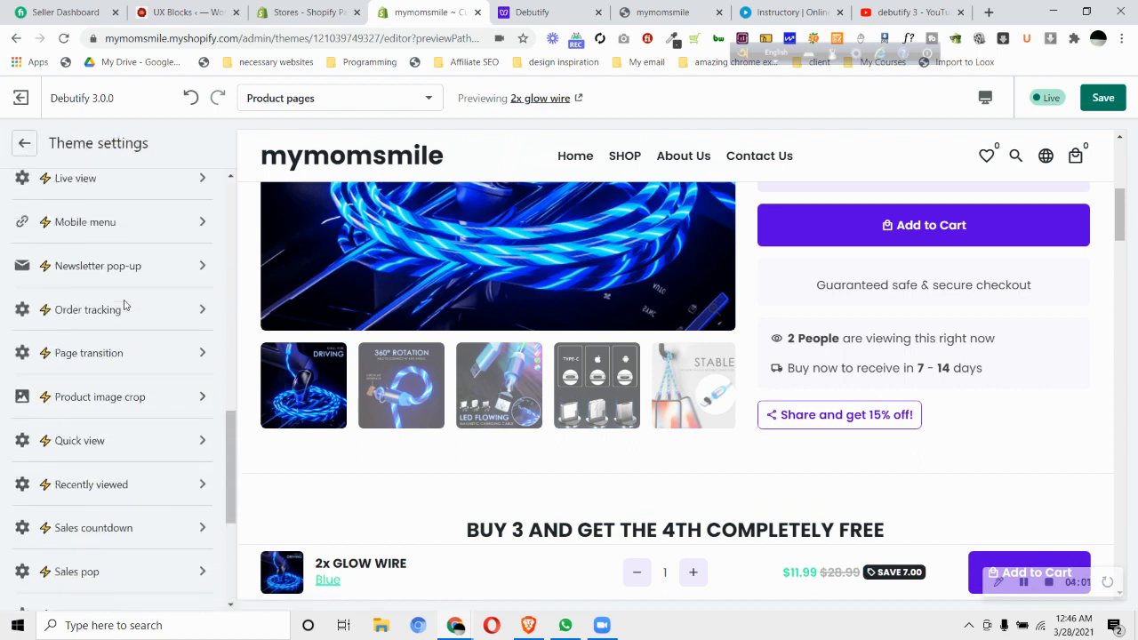
scroll(126, 308, up, 10)
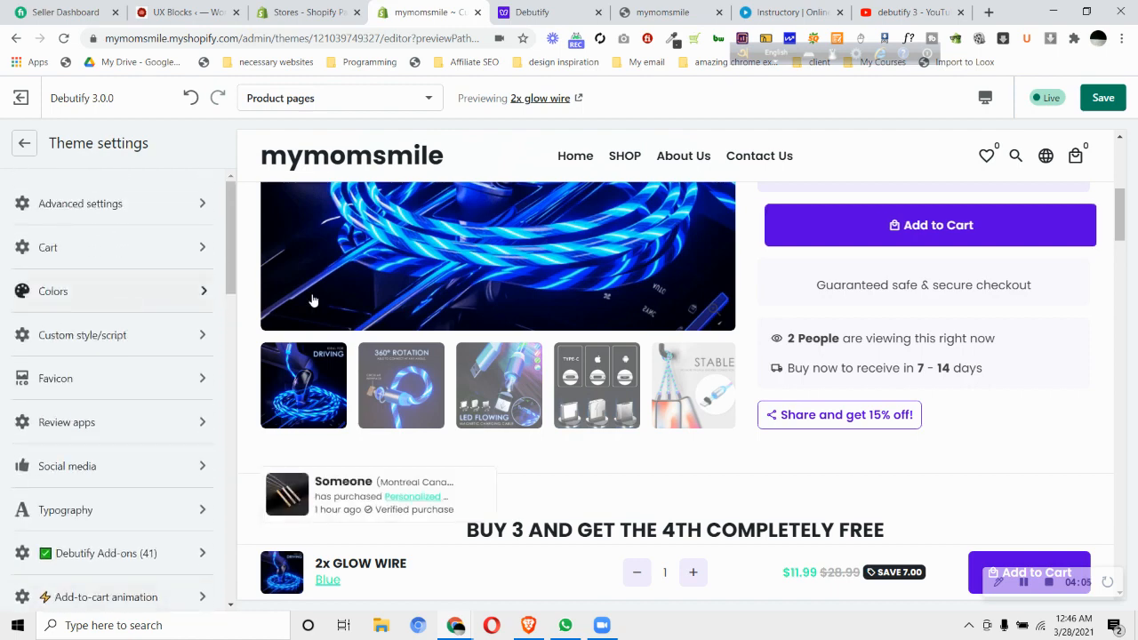
Examine the 2x GLOW WIRE product page preview from its header through the description and Pricing table to the FAQ section.
scroll(843, 325, up, 2)
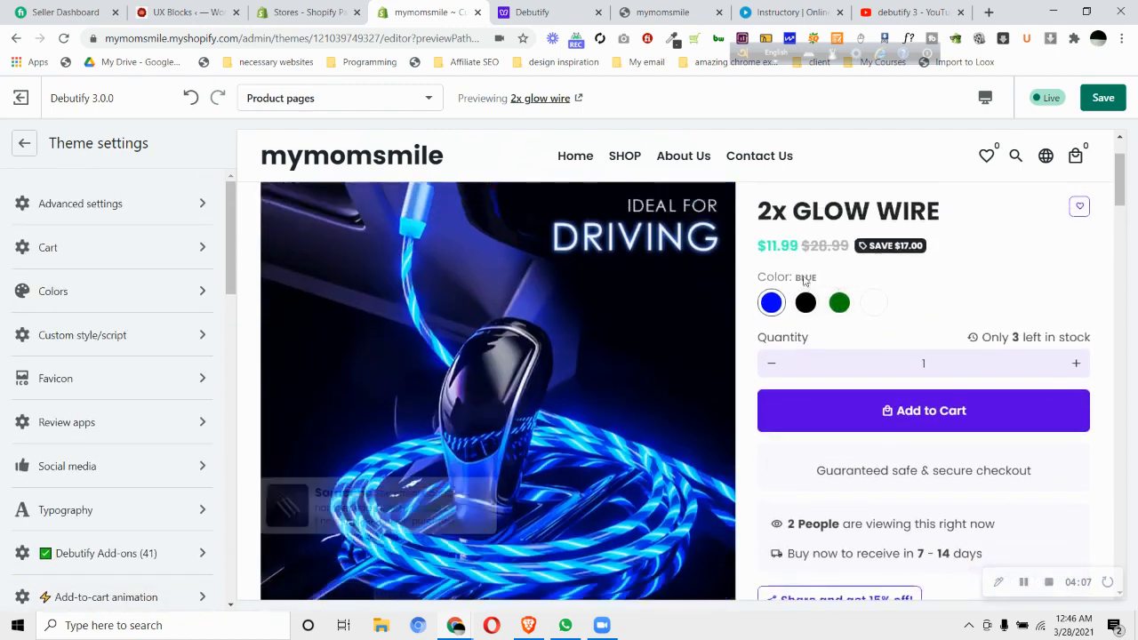
scroll(804, 279, up, 2)
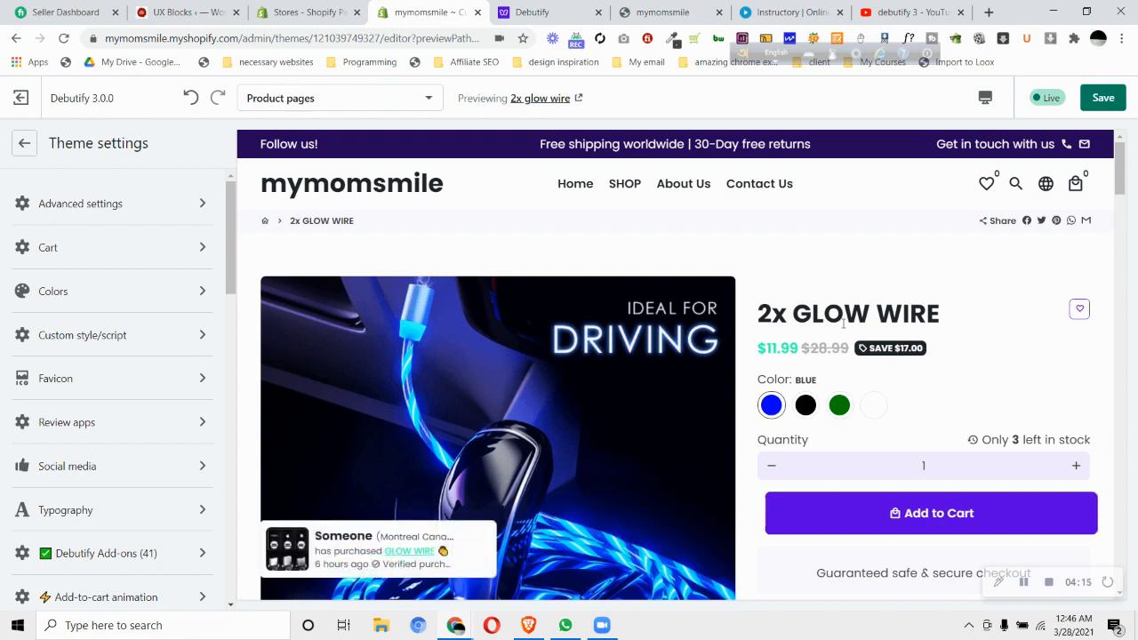
scroll(843, 324, down, 5)
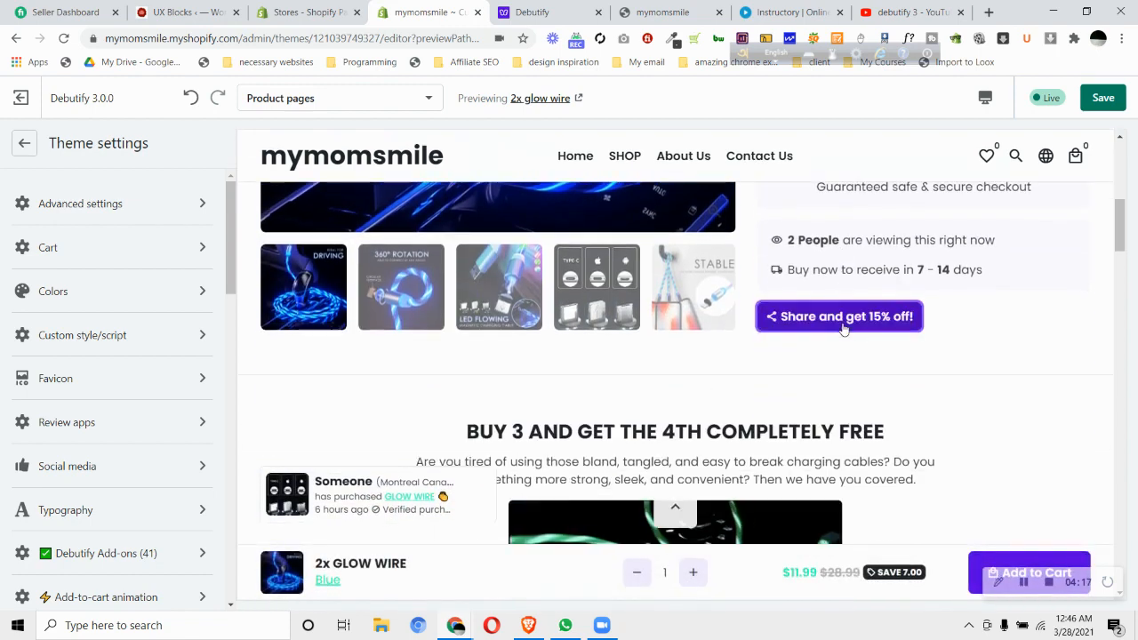
scroll(852, 338, down, 5)
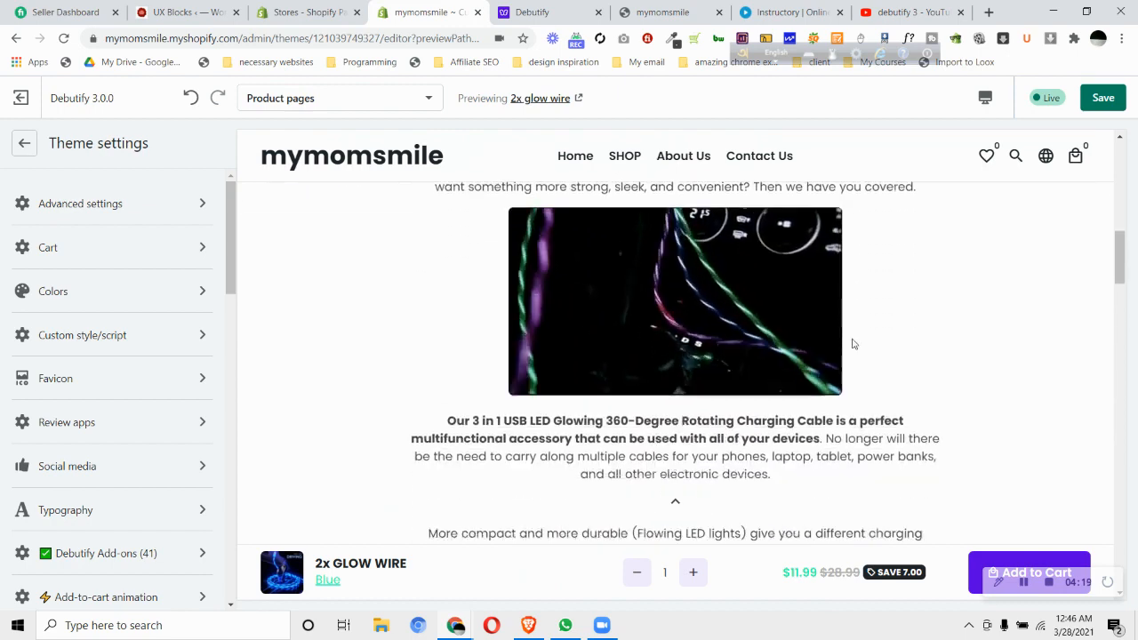
scroll(851, 343, down, 7)
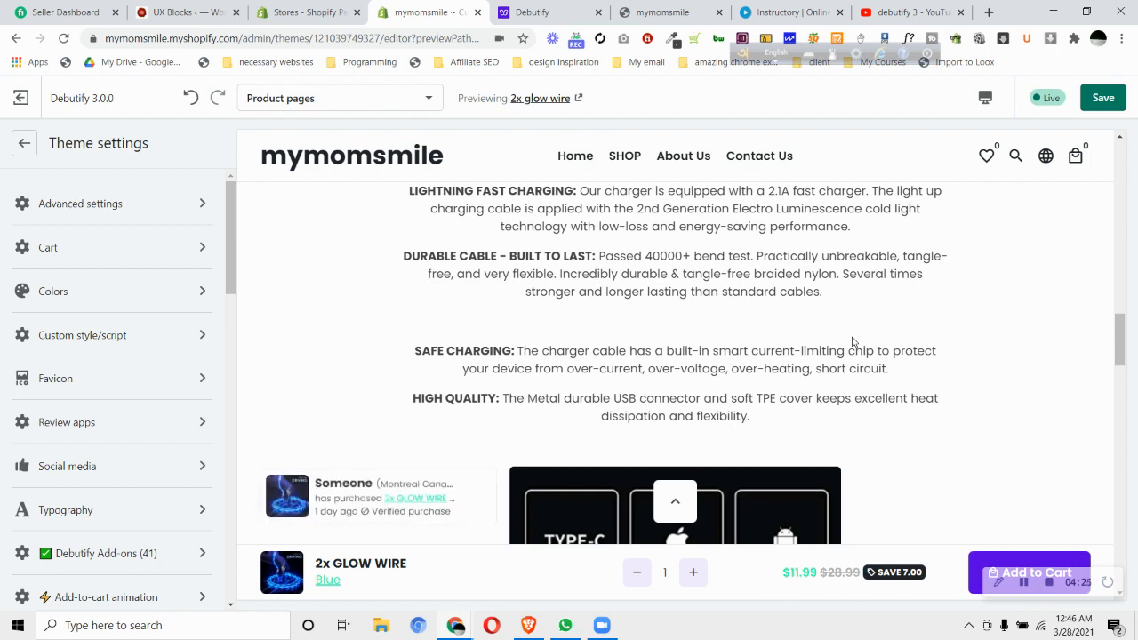
scroll(851, 343, down, 5)
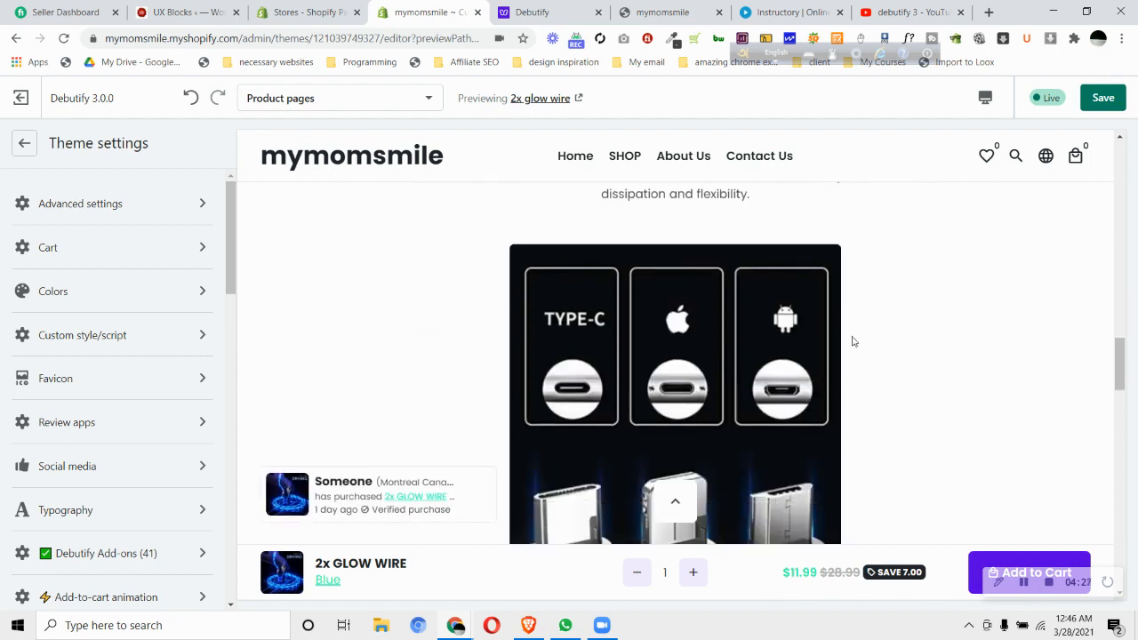
scroll(852, 342, down, 6)
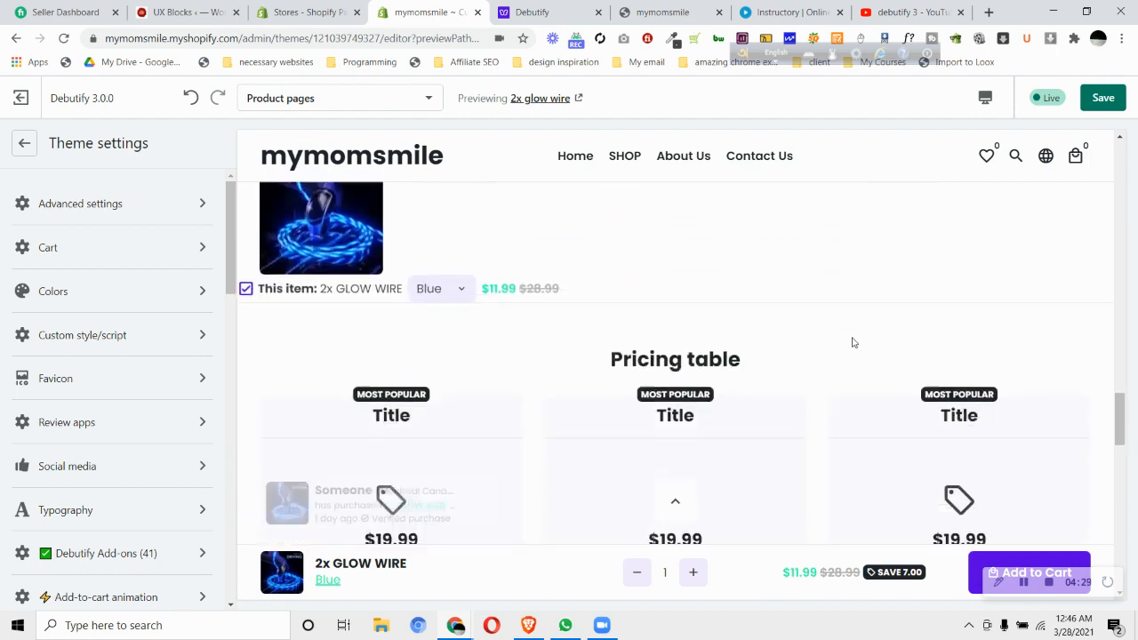
scroll(852, 343, down, 3)
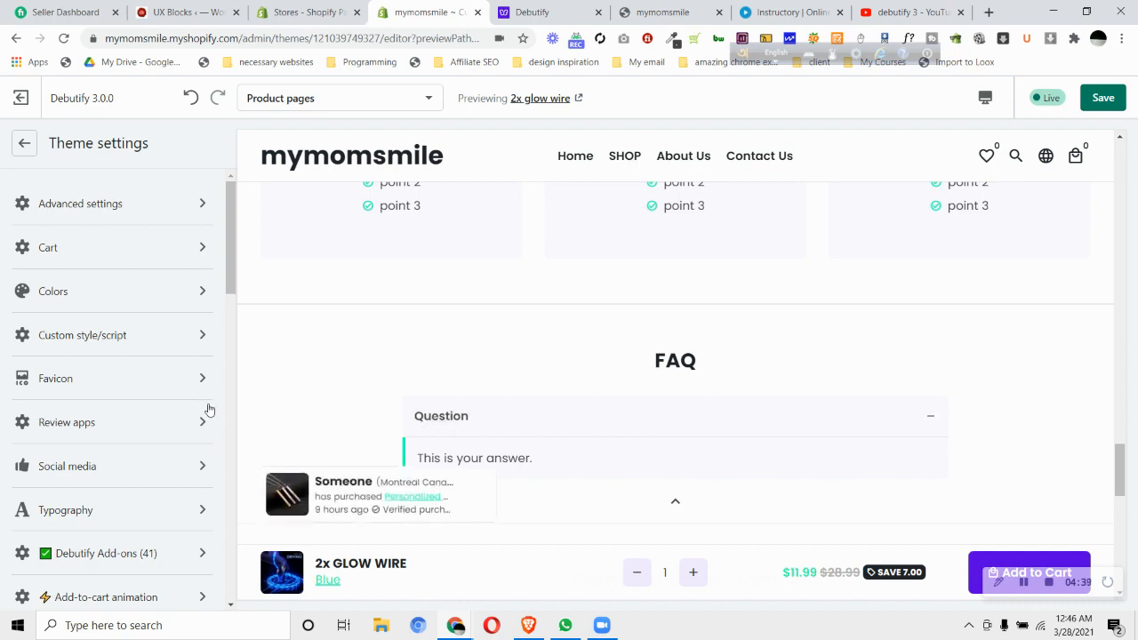
Browse the Debutify add-ons in the theme settings, starting with Add-to-cart animation.
scroll(223, 416, down, 2)
scroll(224, 416, down, 10)
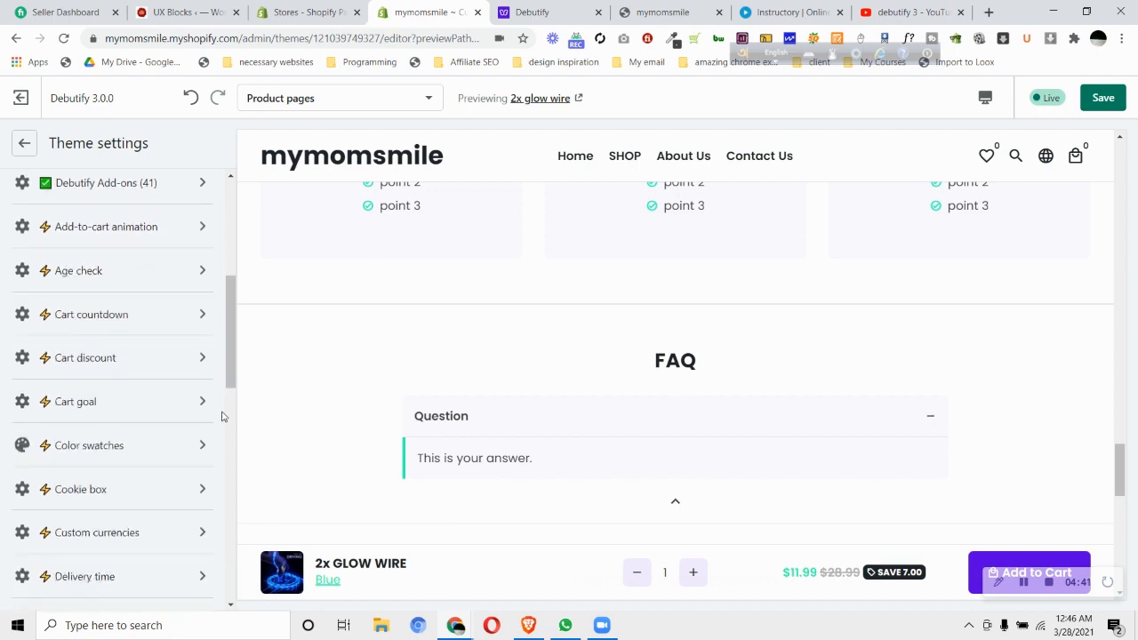